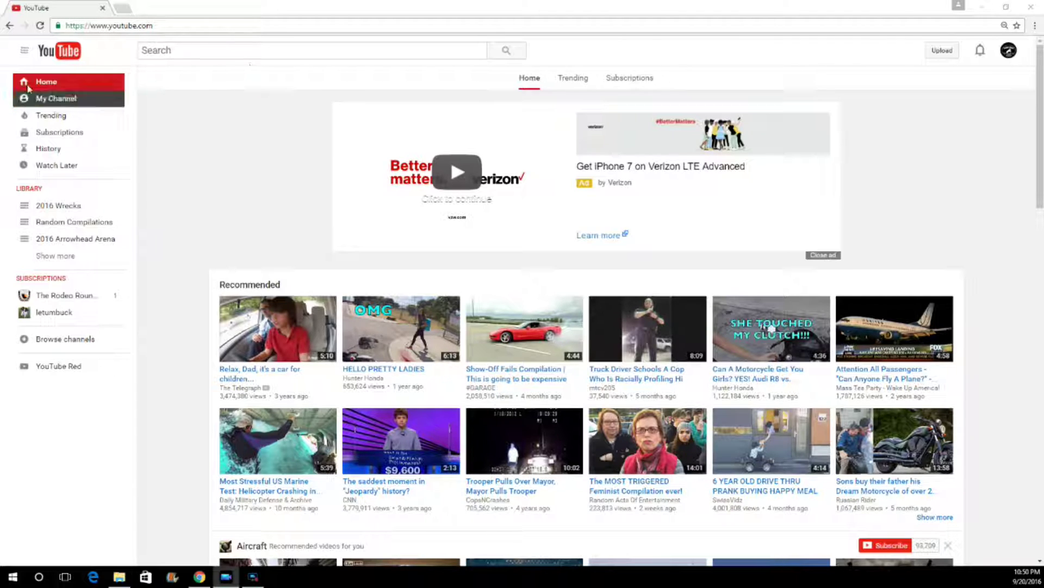
# Step: Check on the Midwest Rodeos channel's Status and Features page whether live streaming is enabled
pyautogui.click(61, 104)
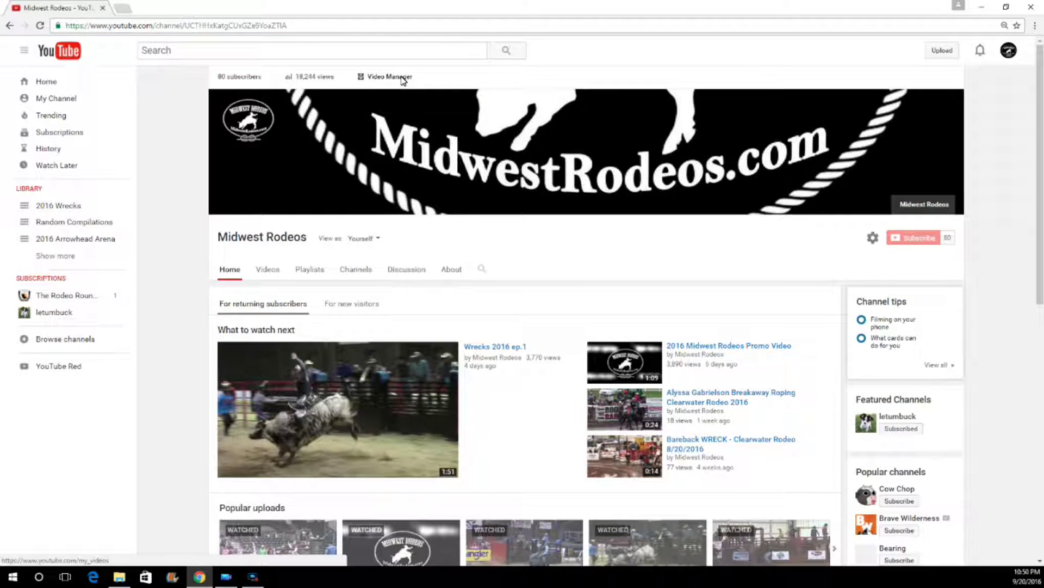
pyautogui.click(371, 78)
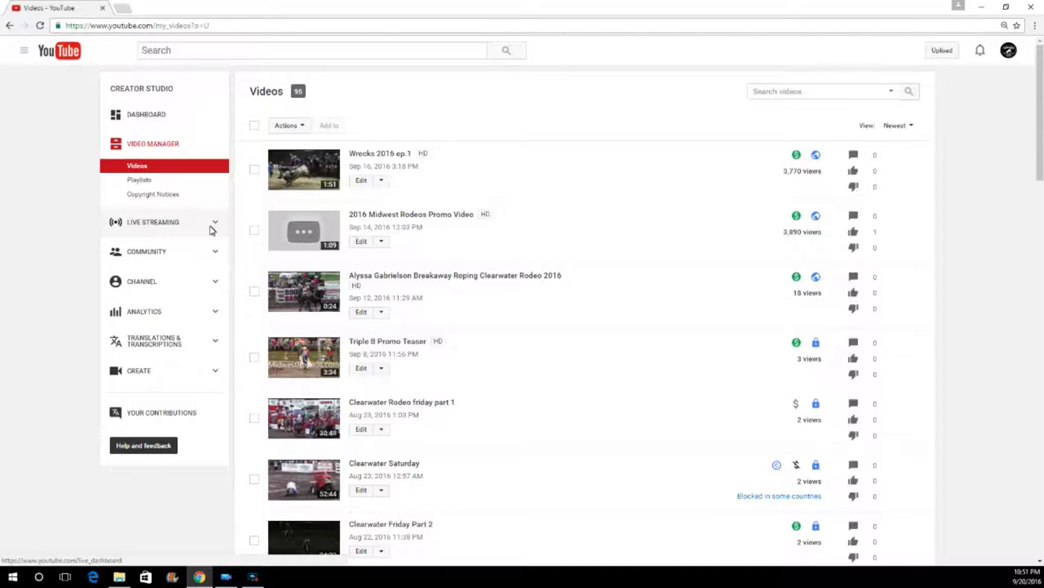
pyautogui.click(189, 287)
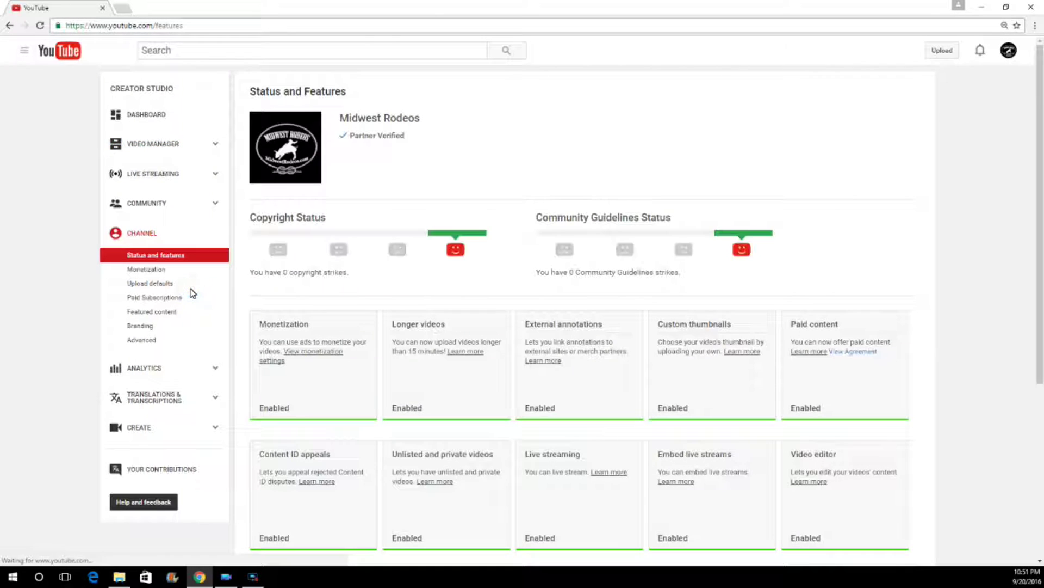
pyautogui.scroll(-3, 451, 403)
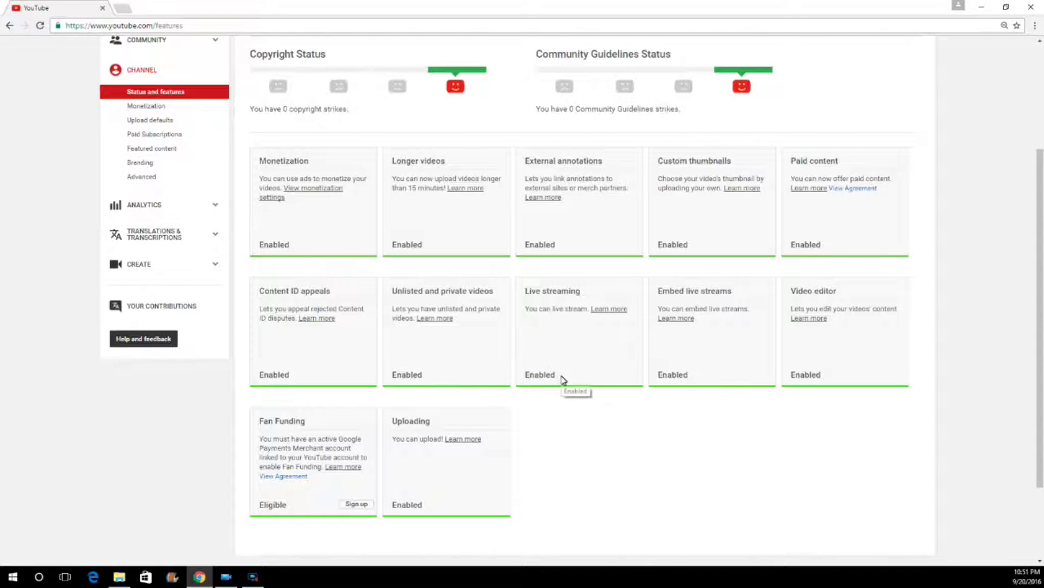
# Step: Start scheduling a new event from the channel's live streaming events list
pyautogui.scroll(2, 166, 110)
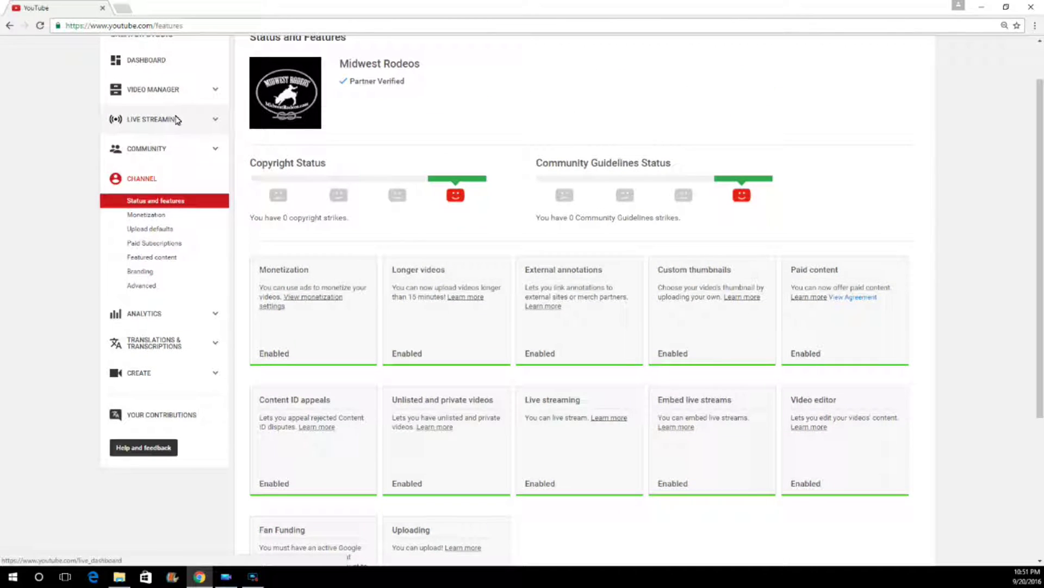
pyautogui.scroll(1, 176, 120)
pyautogui.click(203, 176)
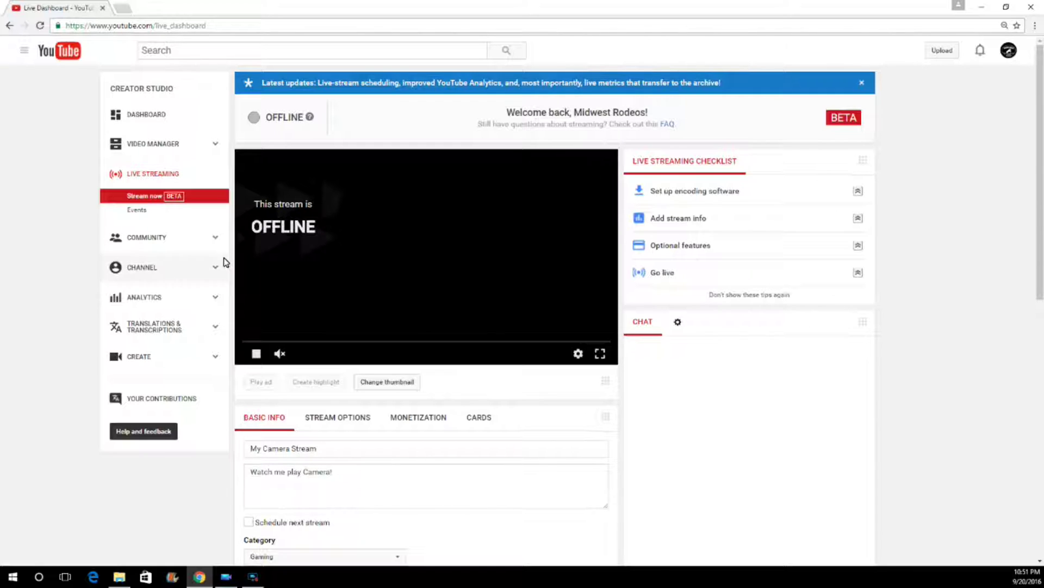
pyautogui.click(144, 212)
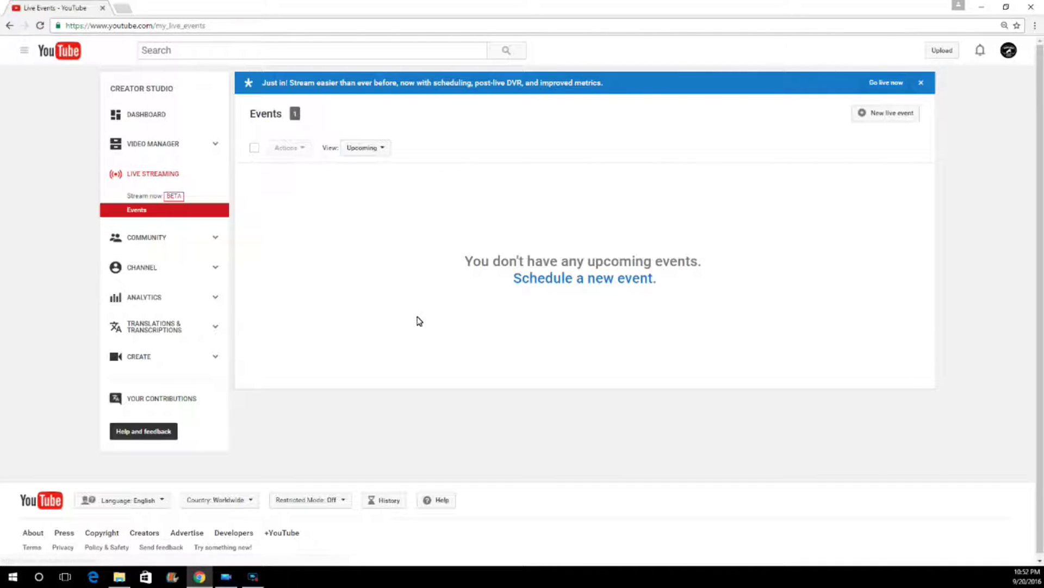
pyautogui.click(603, 283)
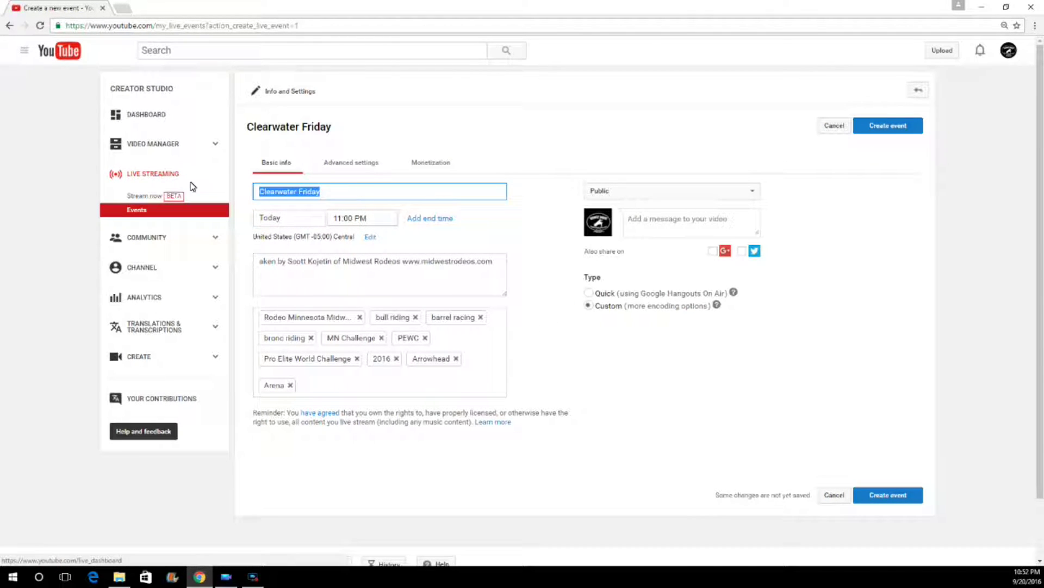
# Step: Create the live event with the title "Testing", the description "testing" and Private visibility
pyautogui.write('Testing')
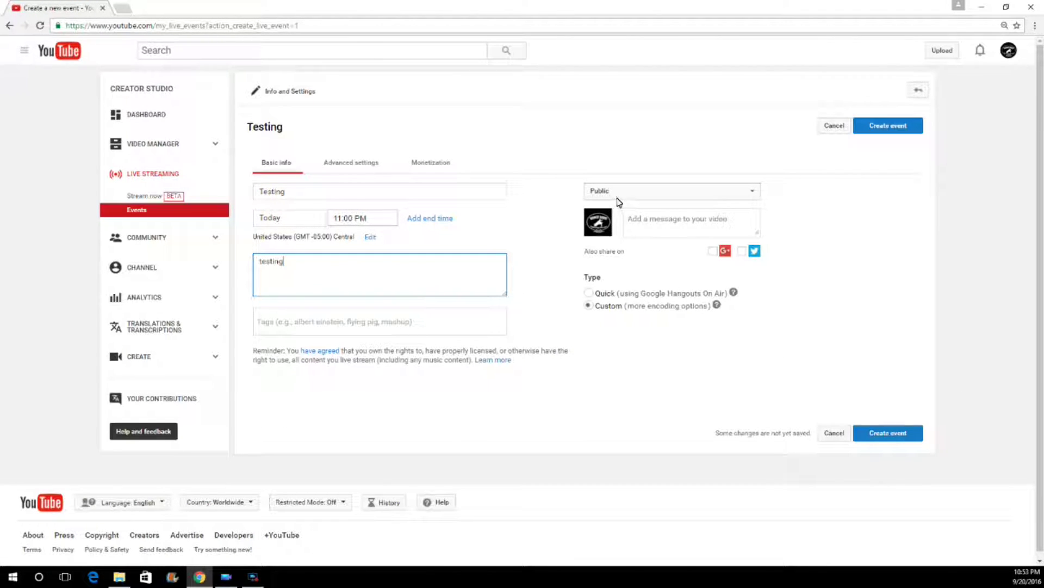
pyautogui.click(619, 195)
pyautogui.click(626, 226)
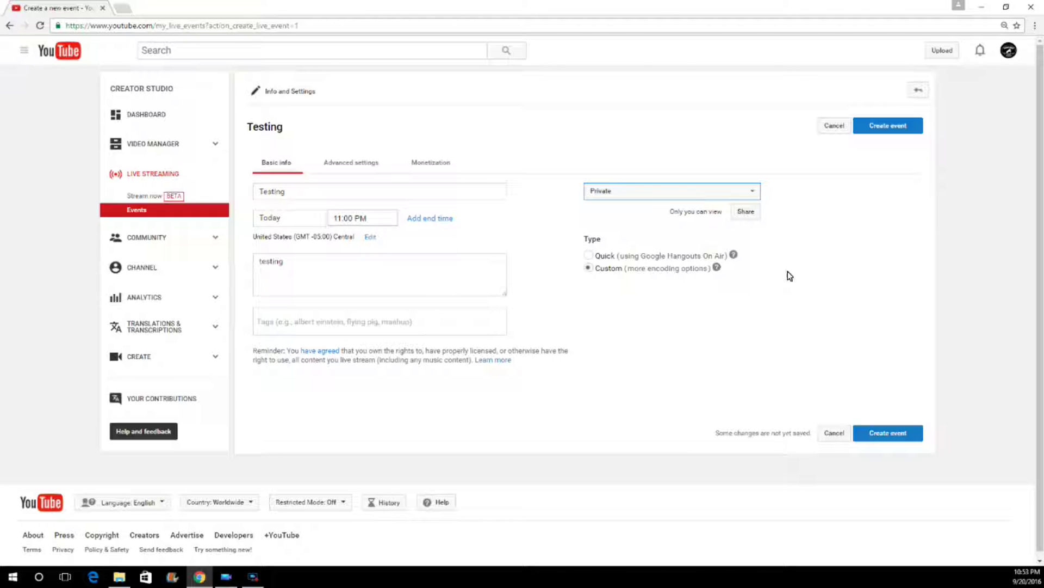
pyautogui.click(913, 435)
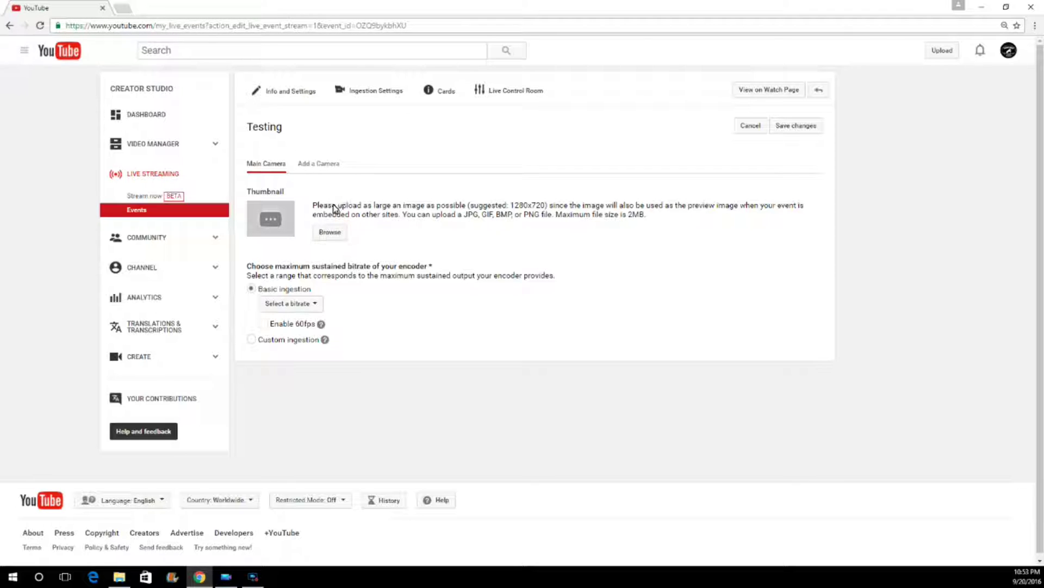
# Step: Set the event's basic ingestion bitrate to 1500 Kbps - 4000 Kbps (720p) with 60fps enabled
pyautogui.click(306, 304)
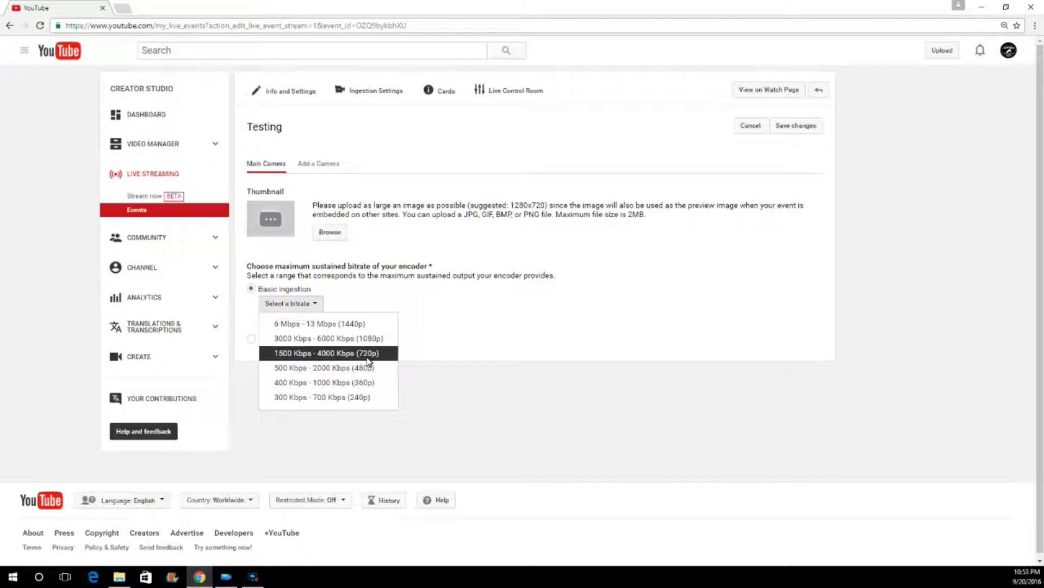
pyautogui.click(392, 353)
pyautogui.scroll(-2, 546, 385)
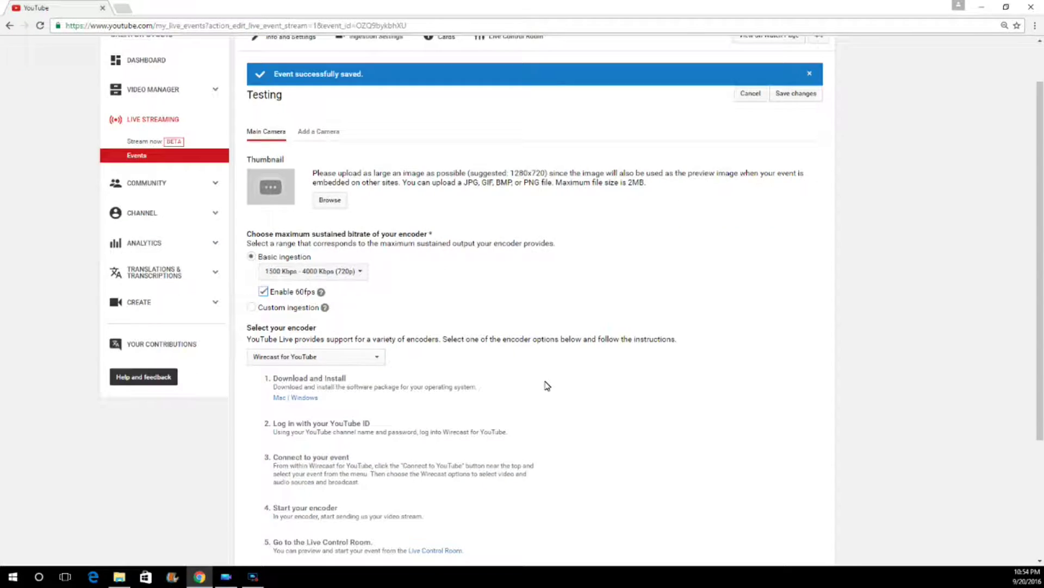
# Step: Open the Wirecast for YouTube download page, review the Wirecast Play 6 price and watermark note, and download that version
pyautogui.scroll(-2, 547, 383)
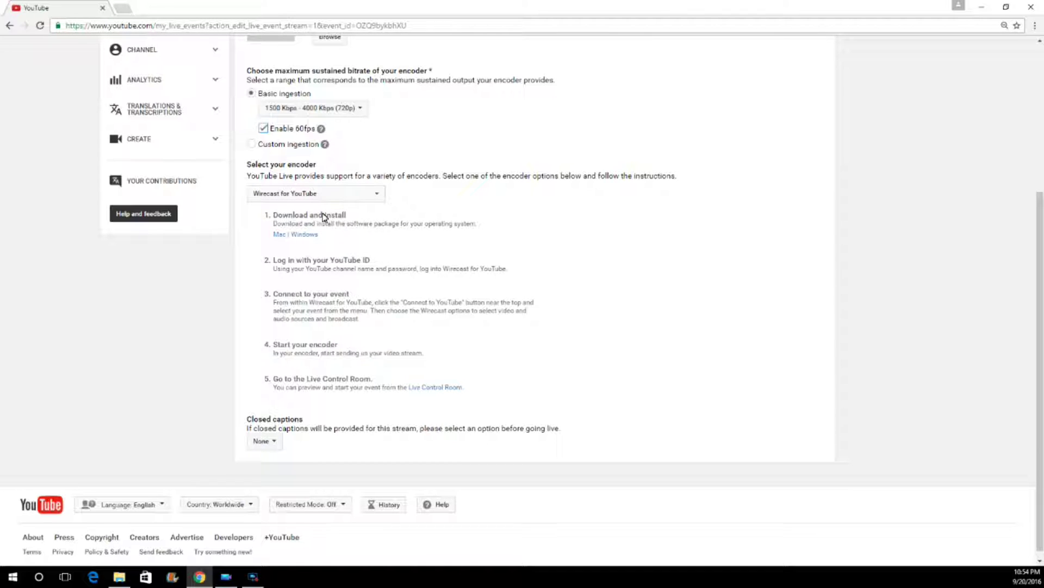
pyautogui.click(278, 235)
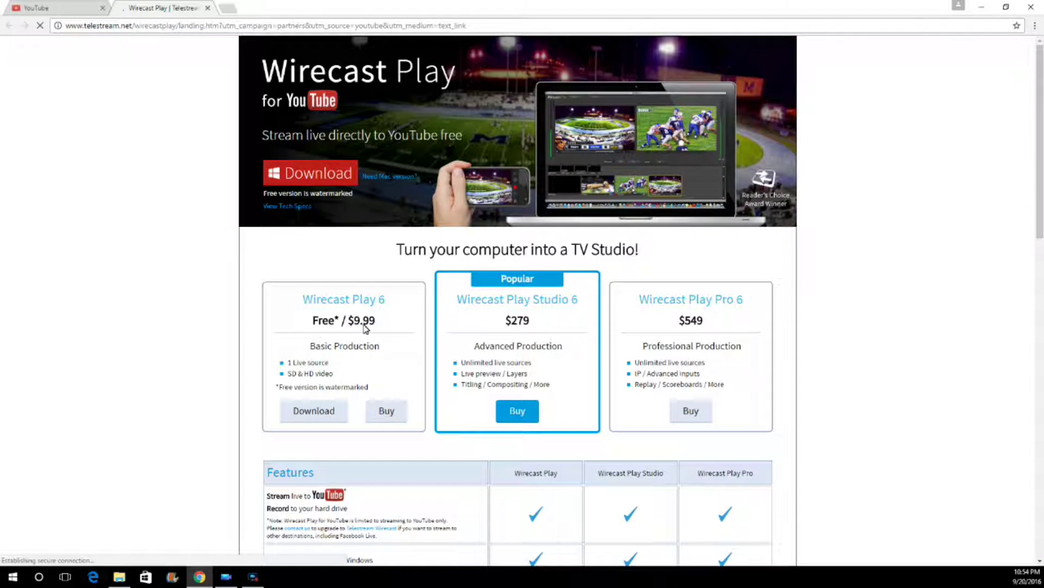
pyautogui.scroll(-1, 364, 326)
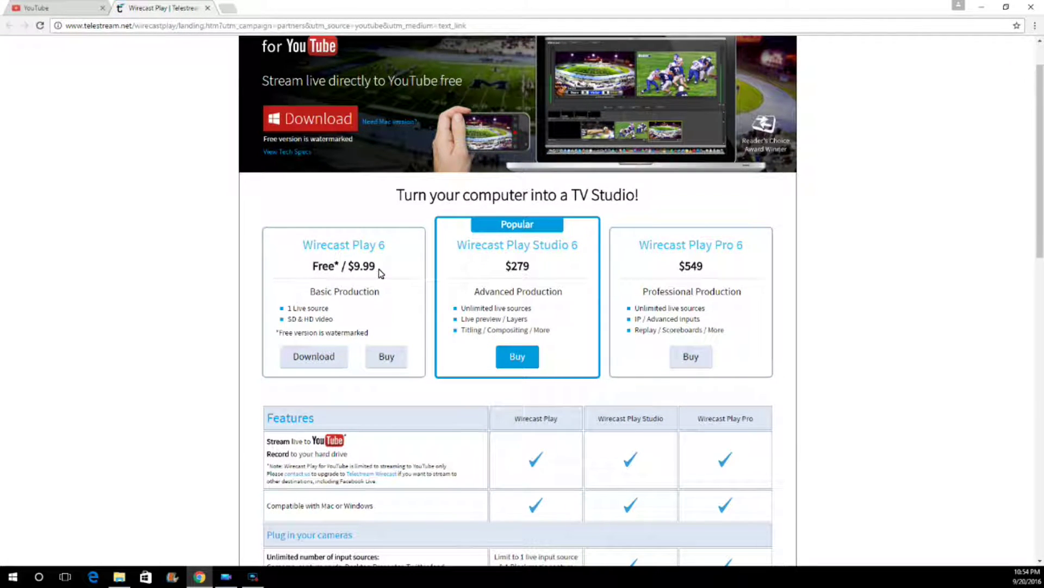
pyautogui.moveTo(379, 266); pyautogui.dragTo(347, 268)
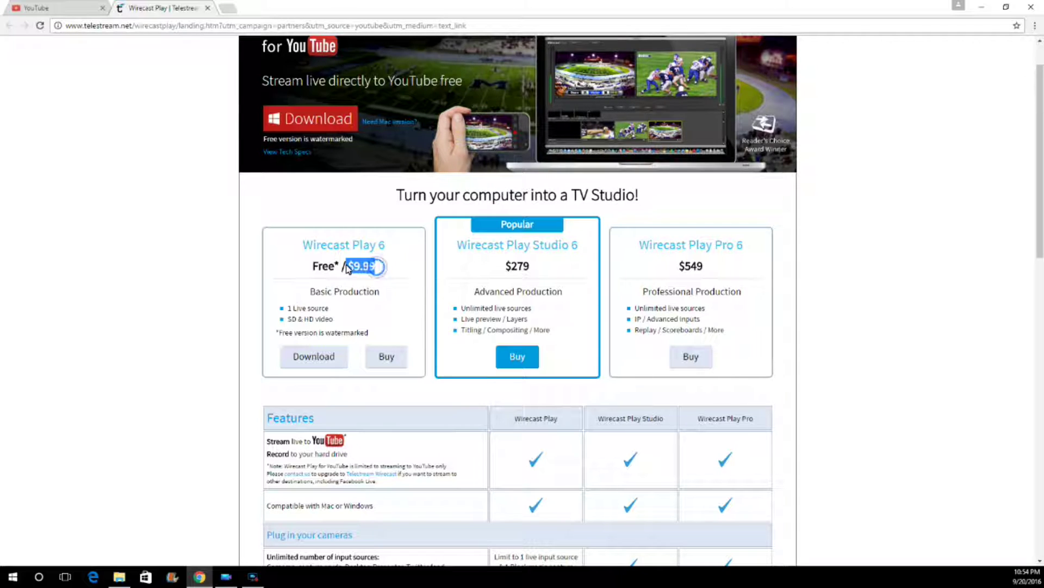
pyautogui.click(371, 333)
pyautogui.moveTo(370, 333); pyautogui.dragTo(321, 339)
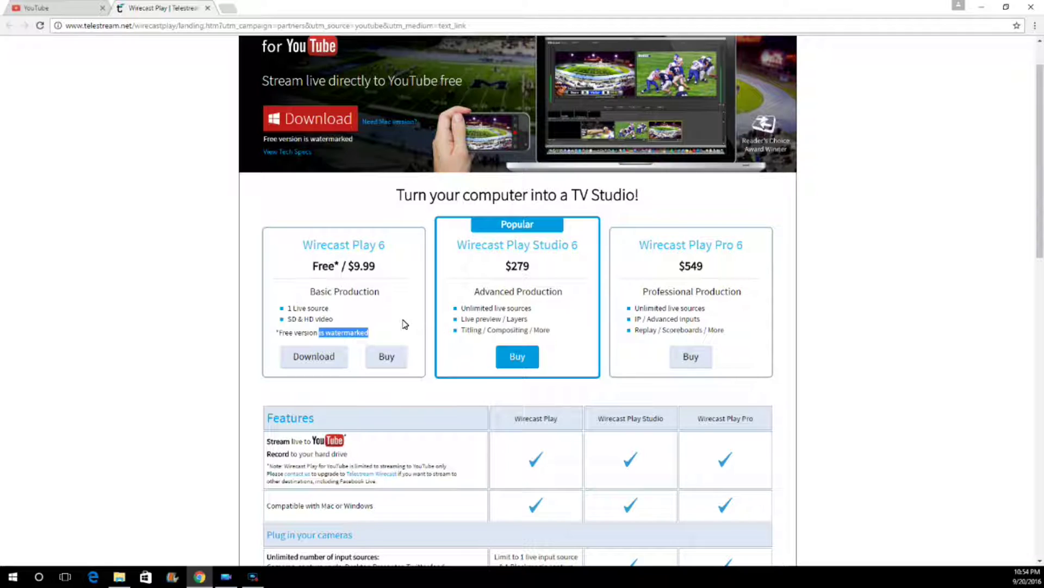
pyautogui.scroll(-1, 370, 325)
pyautogui.click(327, 307)
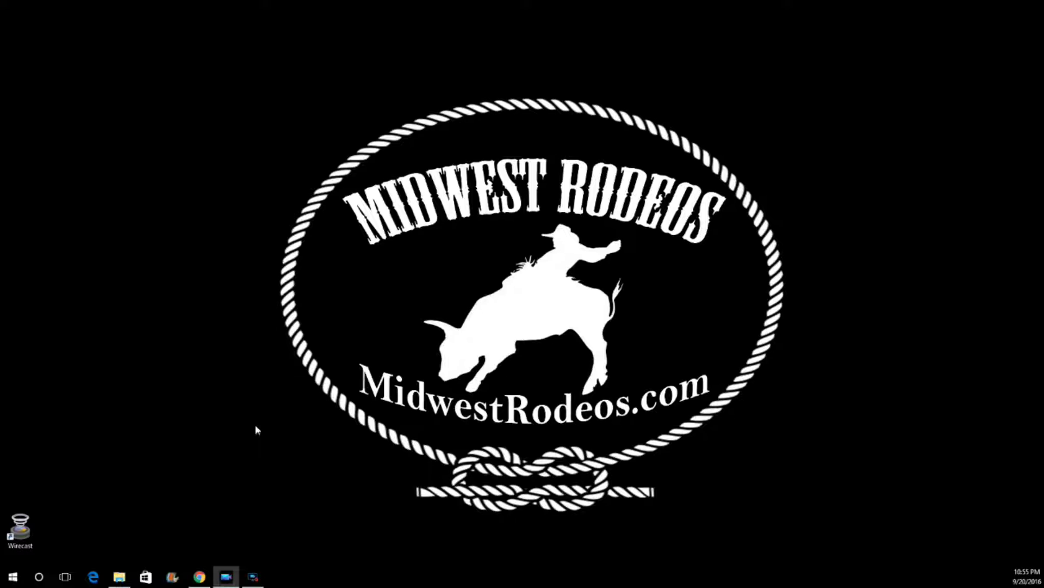
# Step: Launch Wirecast from the desktop and open the output settings for a YouTube destination
pyautogui.moveTo(60, 503); pyautogui.dragTo(118, 329)
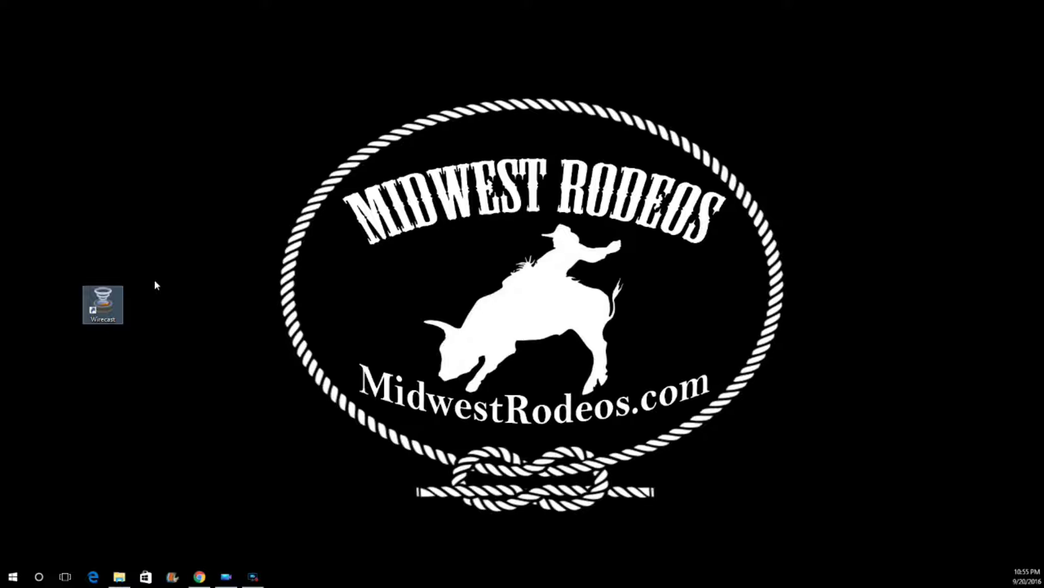
pyautogui.doubleClick(115, 306)
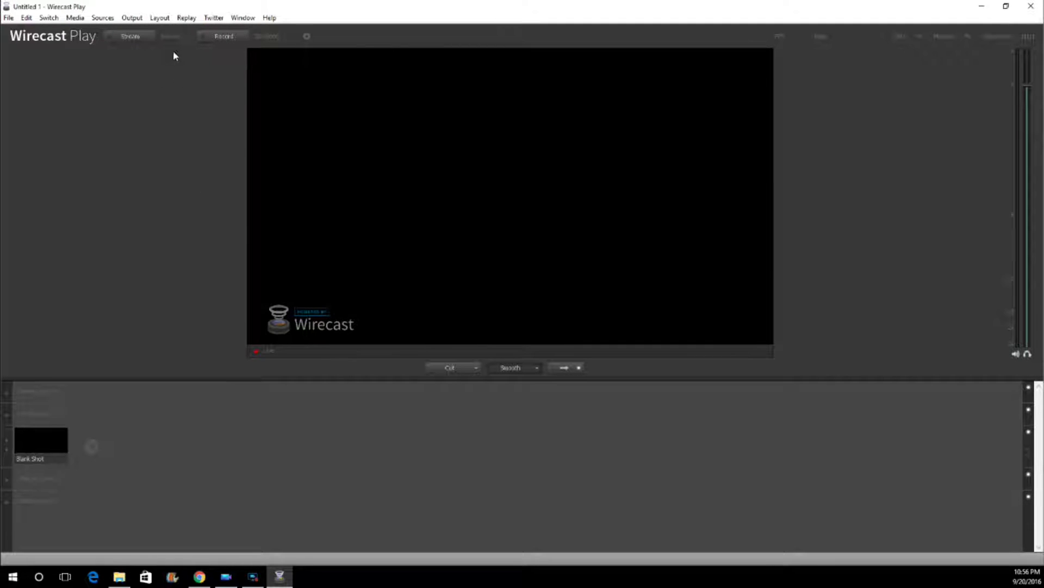
pyautogui.click(136, 18)
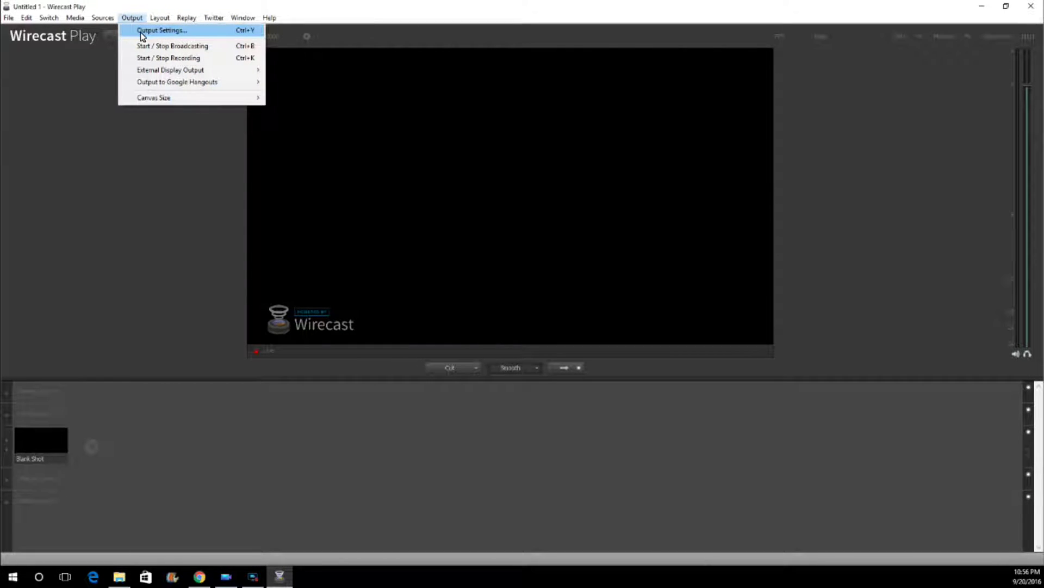
pyautogui.click(140, 32)
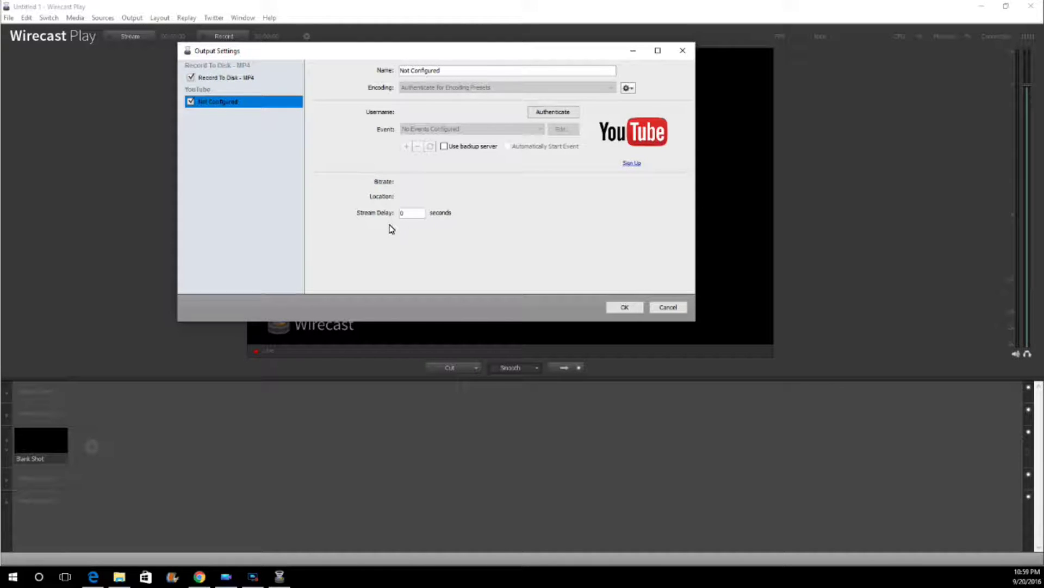
# Step: Authenticate the YouTube output with the Midwest Rodeos channel account and allow Wirecast to manage it
pyautogui.click(563, 113)
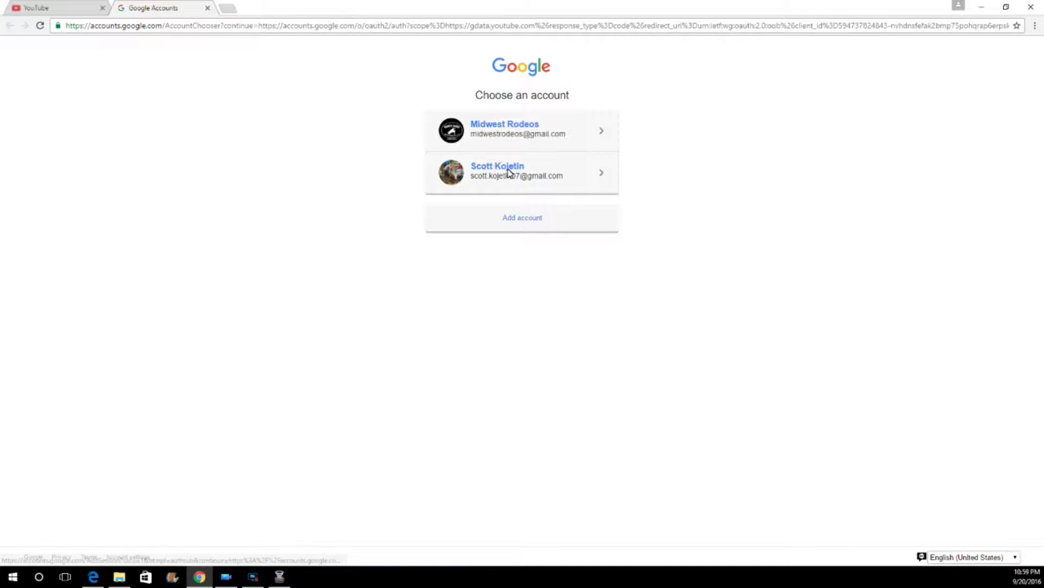
pyautogui.click(519, 132)
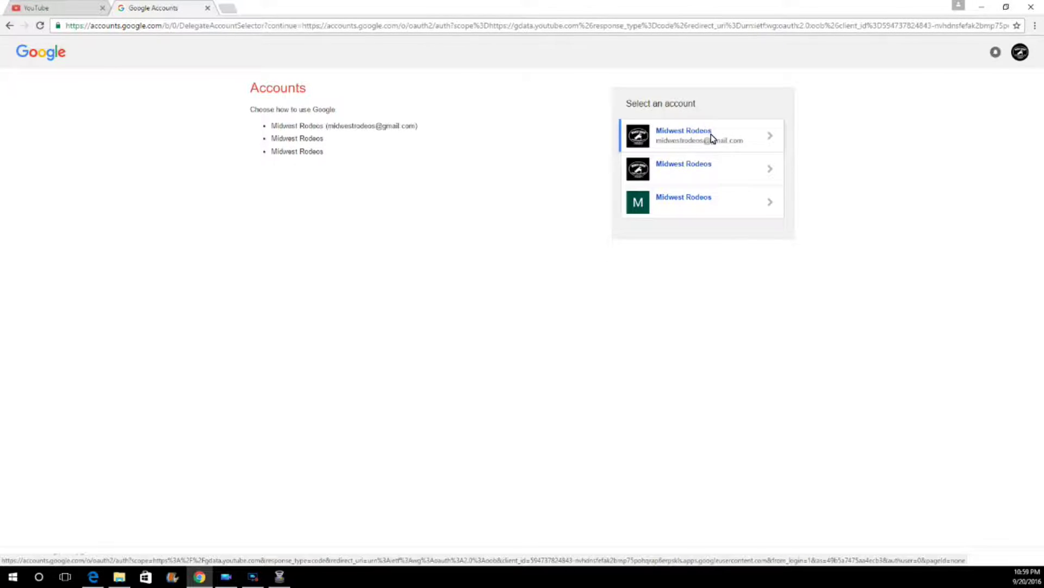
pyautogui.click(710, 168)
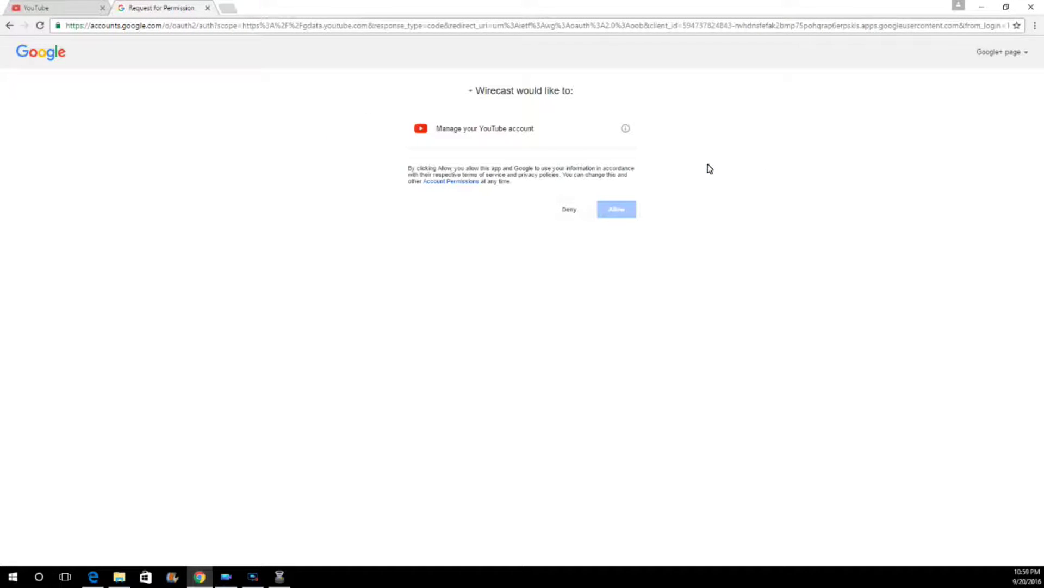
pyautogui.moveTo(450, 130); pyautogui.dragTo(523, 131)
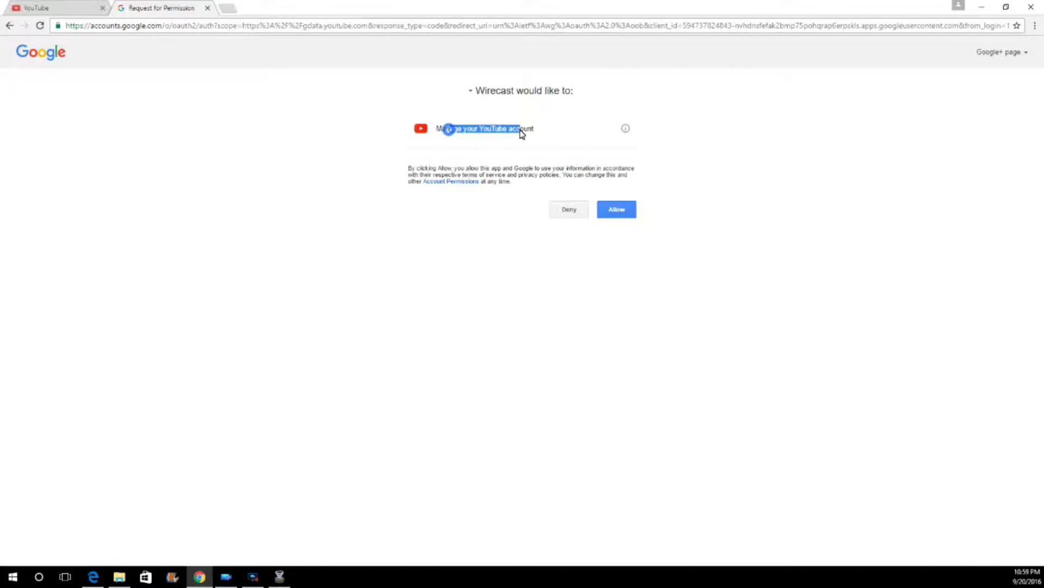
pyautogui.click(620, 215)
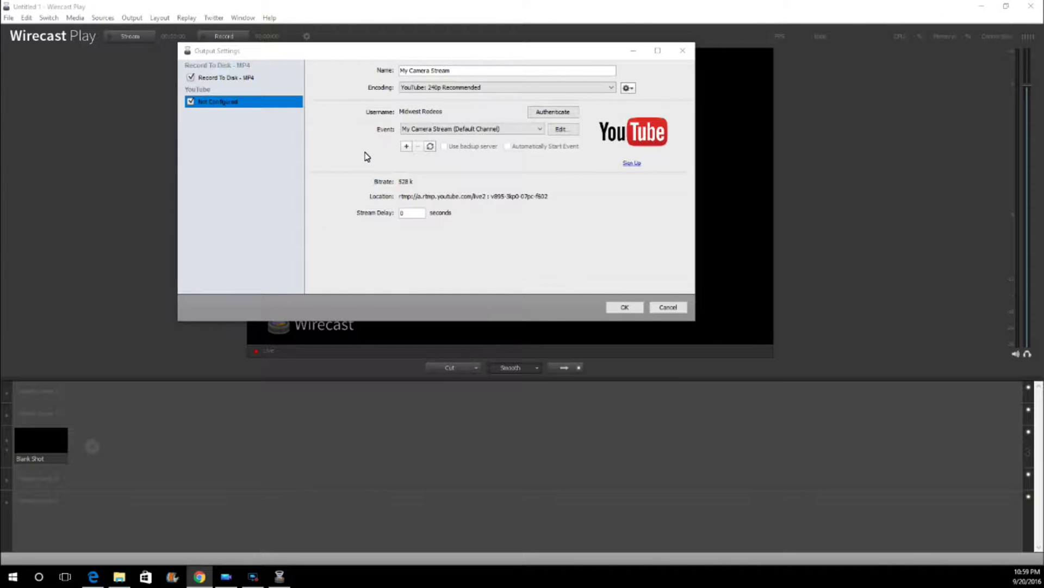
# Step: Set the YouTube output's encoding to YouTube: 720p Maximum (Action/Sports)
pyautogui.tripleClick(460, 71)
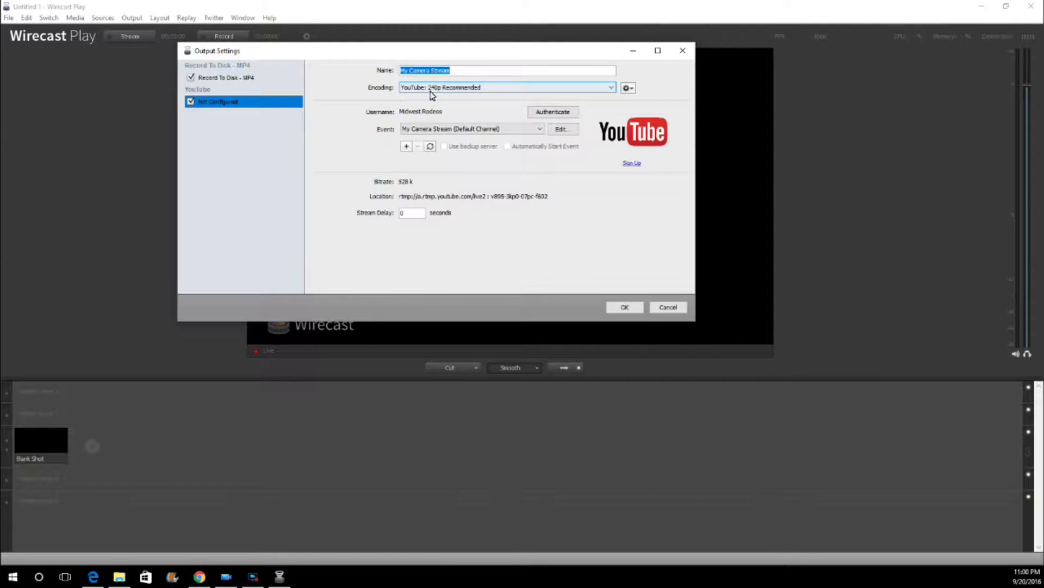
pyautogui.click(498, 88)
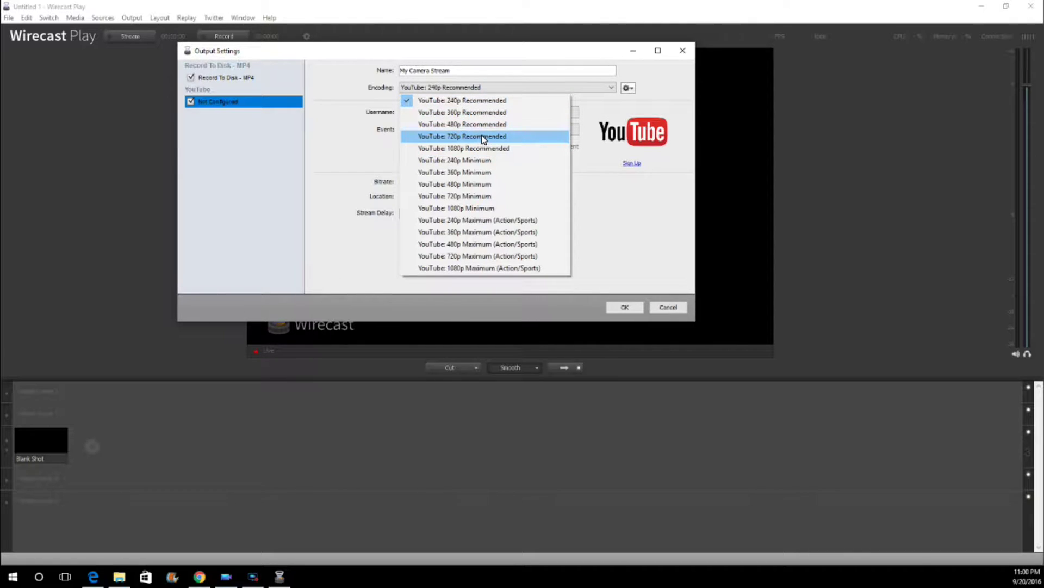
pyautogui.click(527, 256)
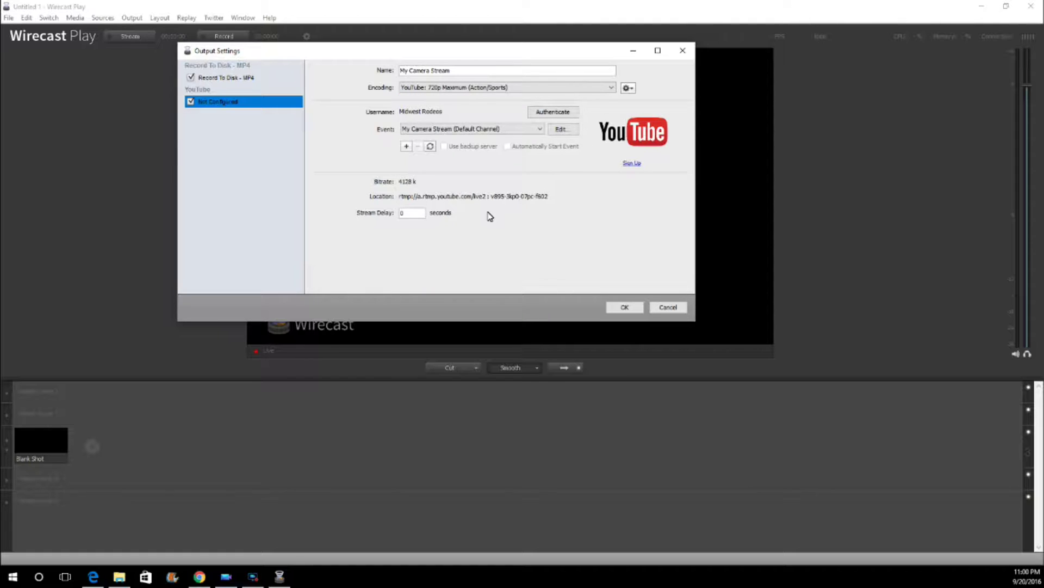
# Step: Assign the Testing event of 09/20/2016, 11:00 PM to the YouTube output and accept the output settings
pyautogui.click(433, 131)
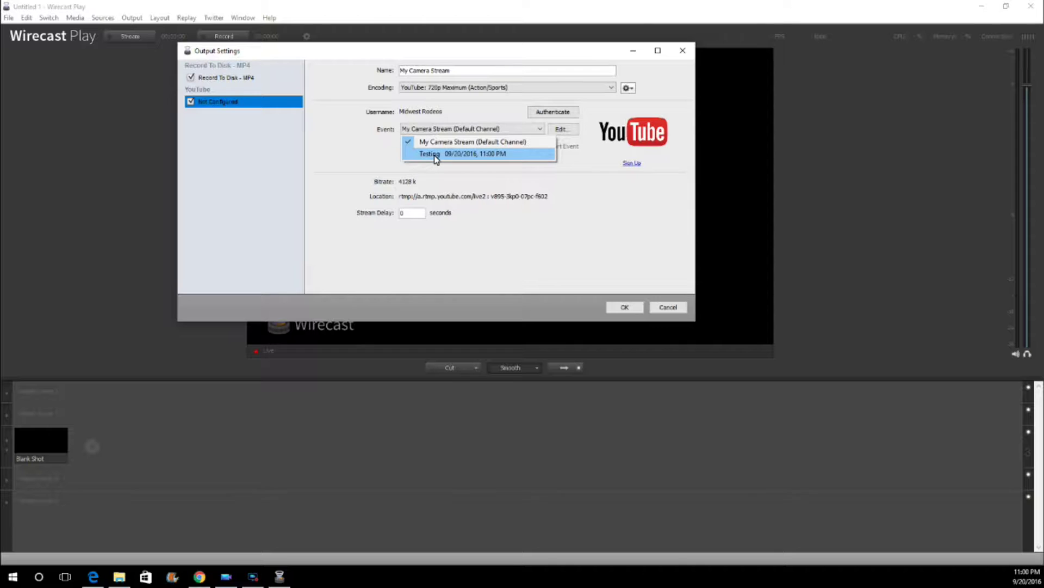
pyautogui.click(500, 154)
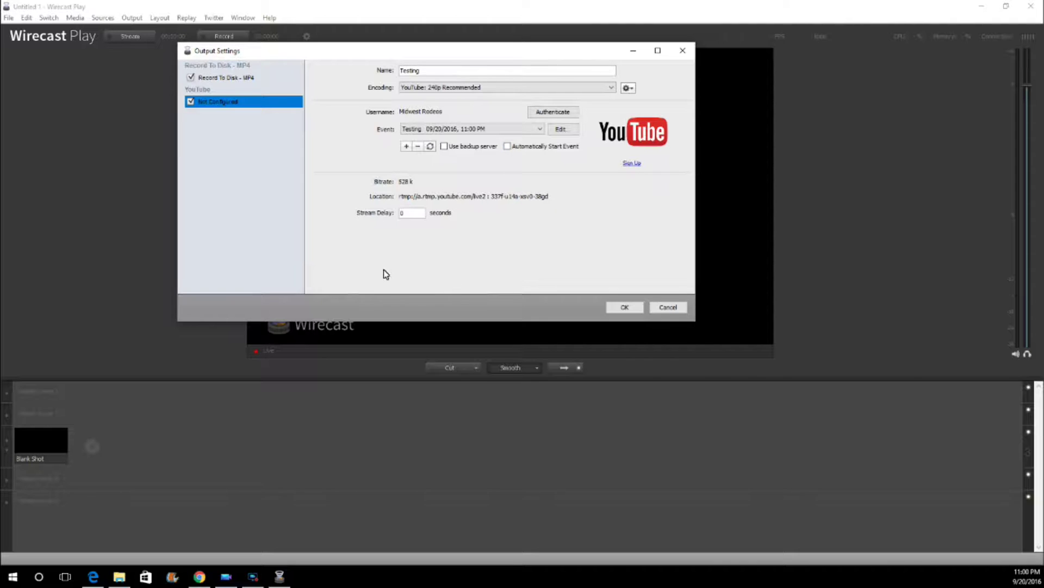
pyautogui.click(631, 308)
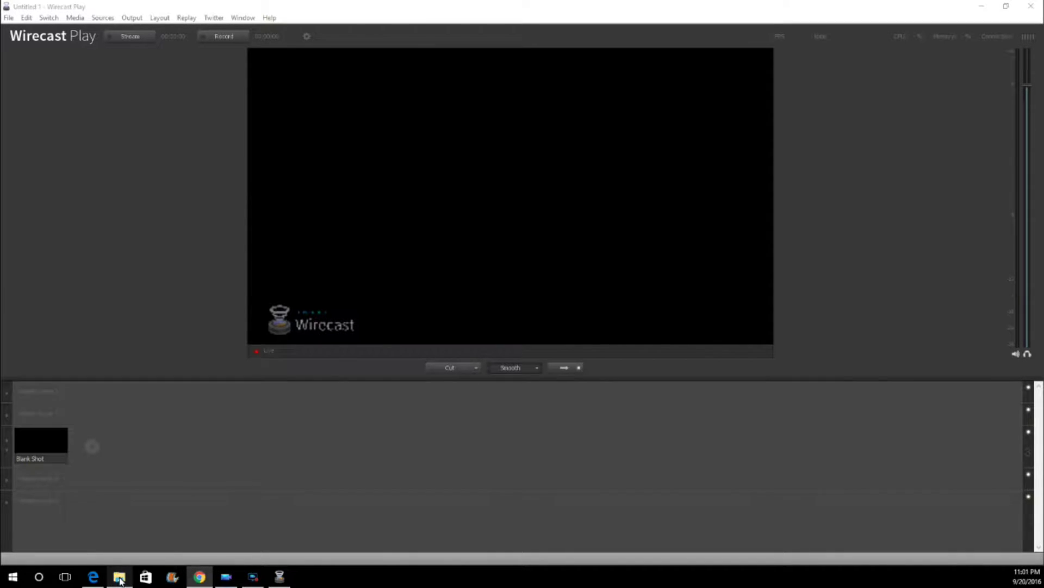
# Step: Start adding a video shot and browse the My Passport (E:) drive to Midwest Rodeos, Videos, 2015 Videos, Wojo
pyautogui.moveTo(89, 442)
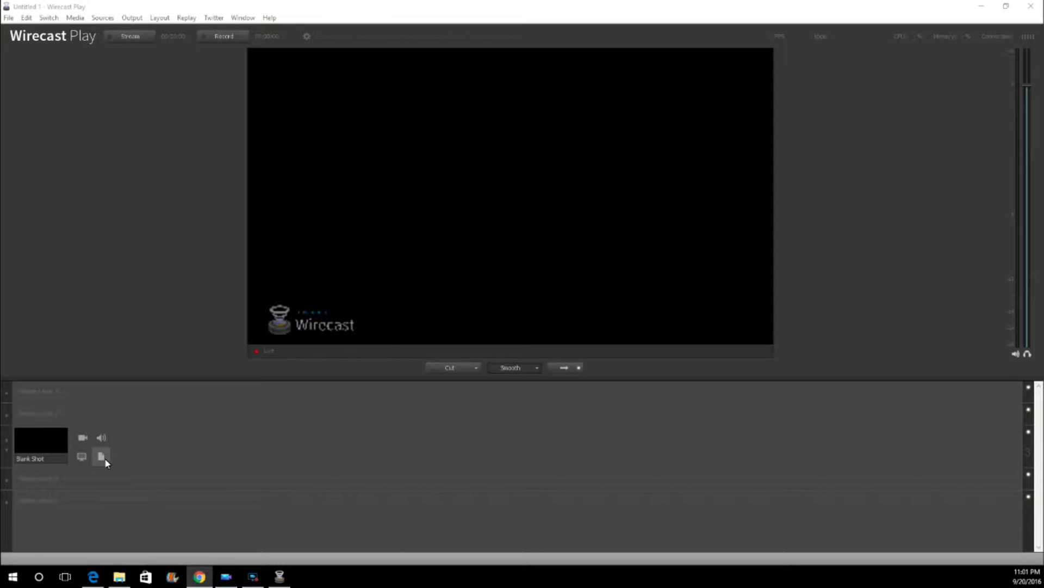
pyautogui.click(104, 458)
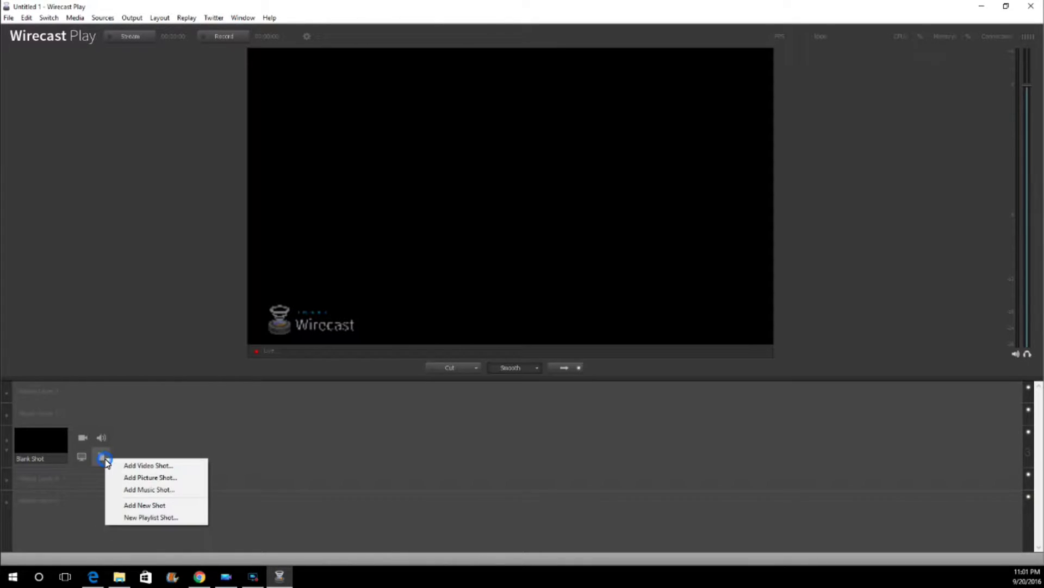
pyautogui.click(138, 466)
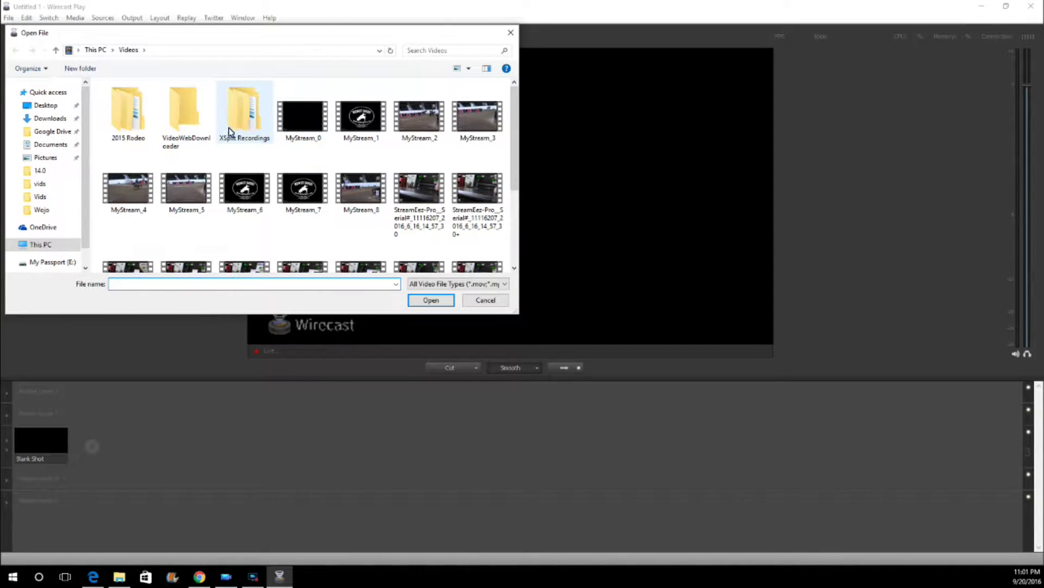
pyautogui.scroll(-3, 432, 183)
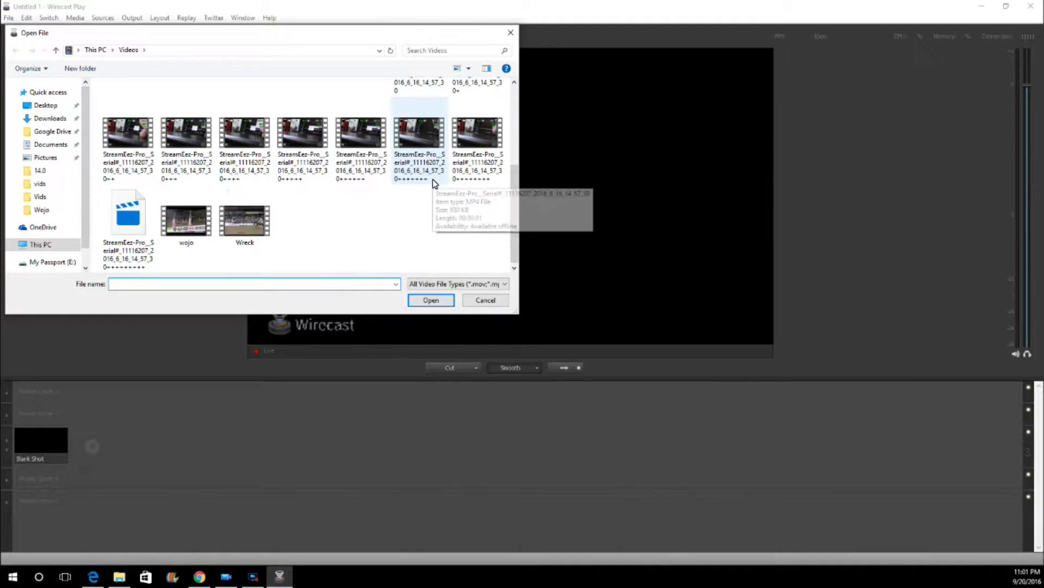
pyautogui.scroll(3, 432, 183)
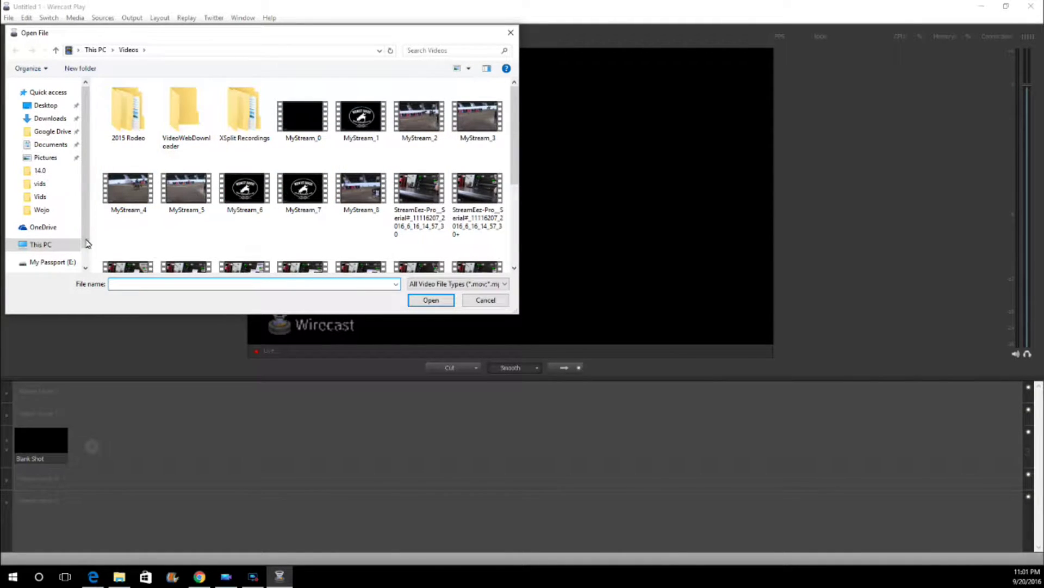
pyautogui.click(42, 171)
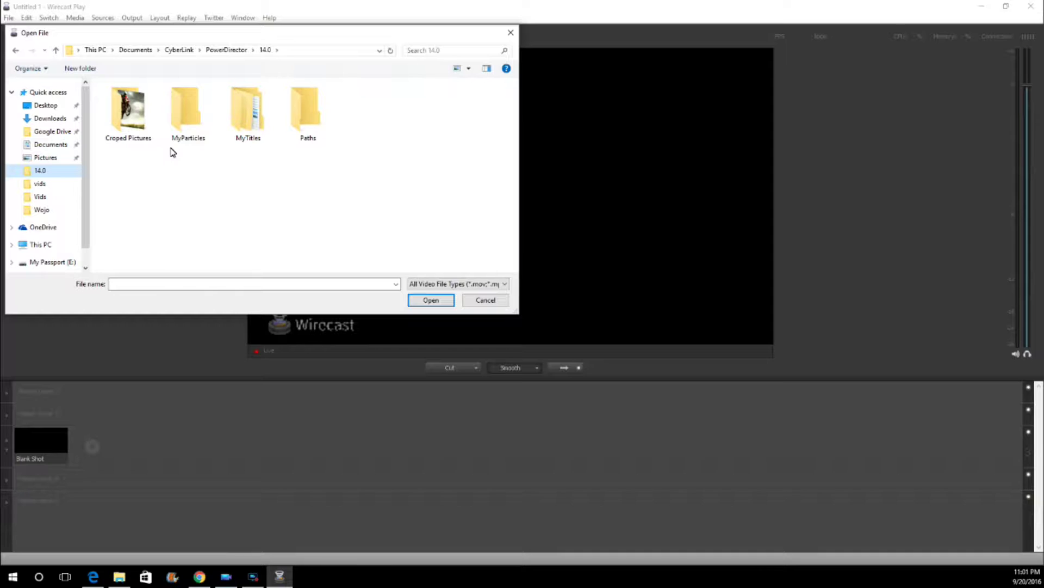
pyautogui.scroll(-1, 76, 189)
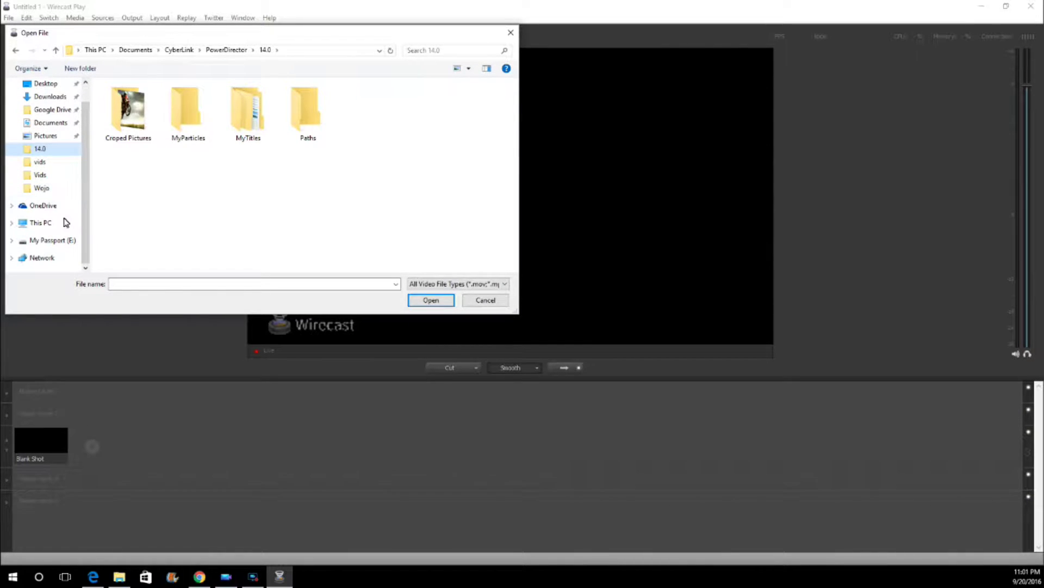
pyautogui.click(65, 243)
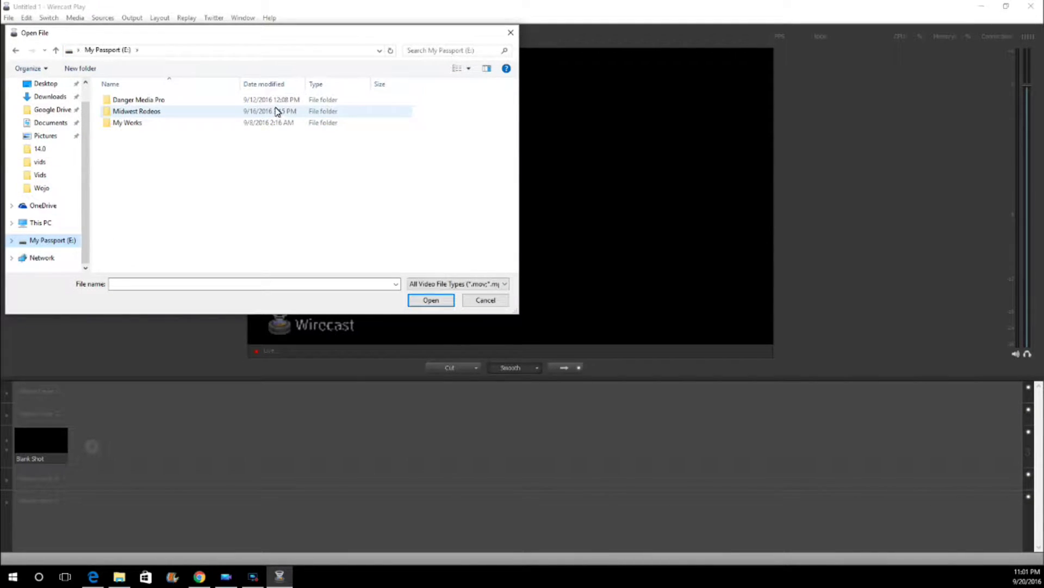
pyautogui.doubleClick(229, 112)
pyautogui.doubleClick(225, 123)
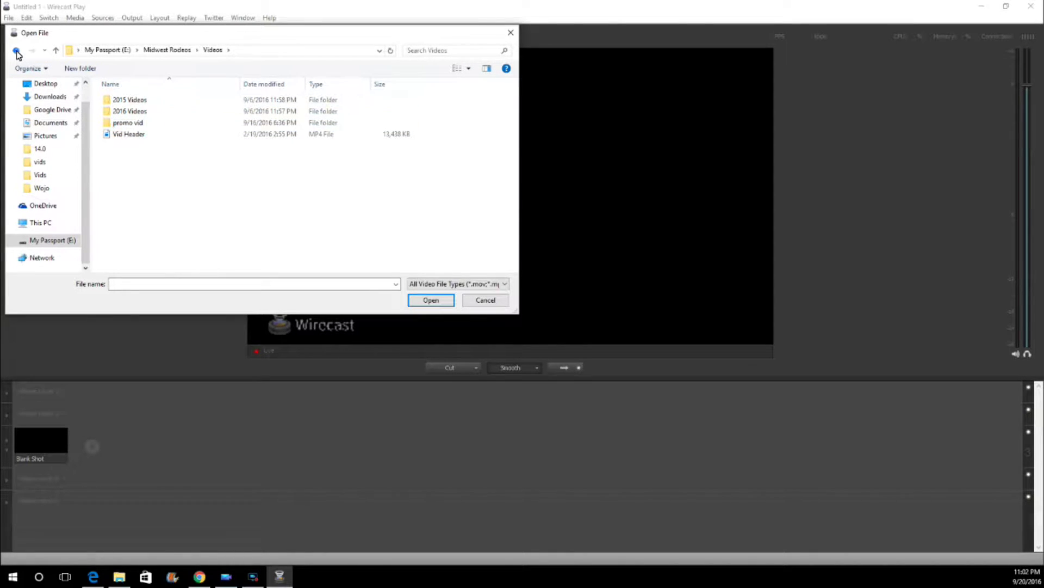
pyautogui.click(16, 50)
pyautogui.doubleClick(154, 112)
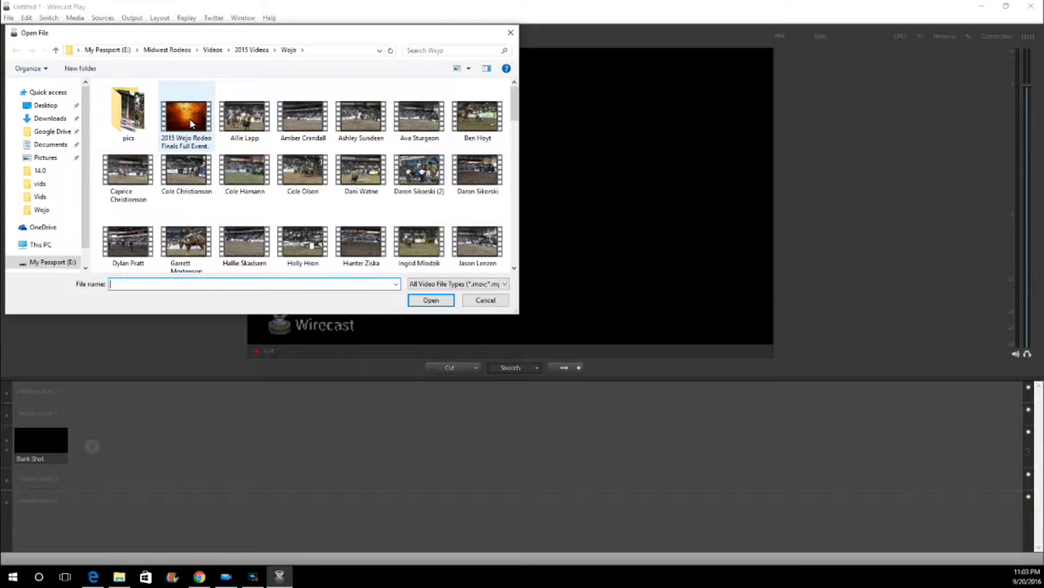
# Step: Add the 2015 Wojo Rodeo Finals Full Event video from the Wojo folder as a new shot
pyautogui.moveTo(189, 113); pyautogui.dragTo(170, 268)
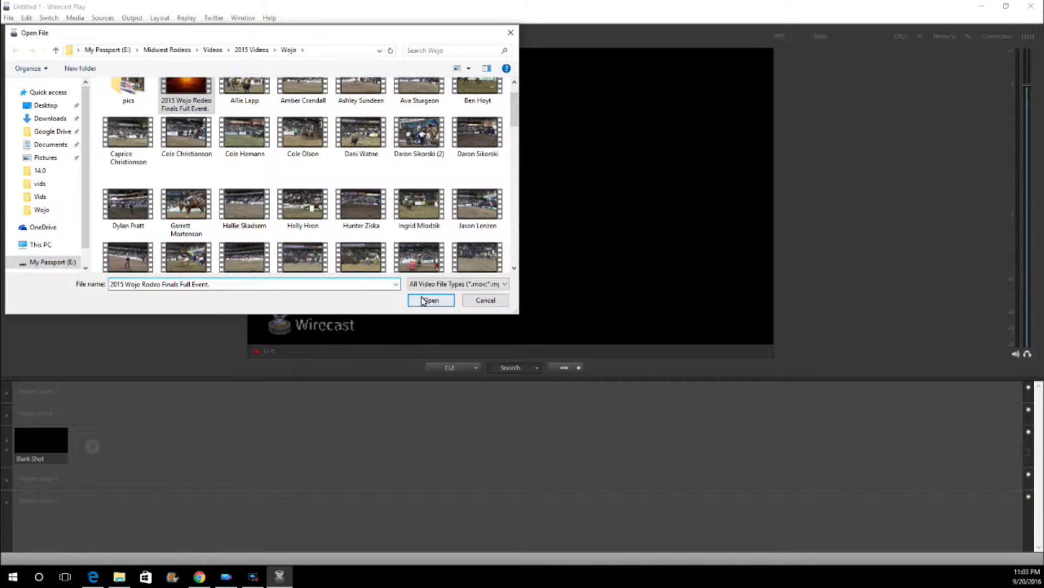
pyautogui.click(204, 109)
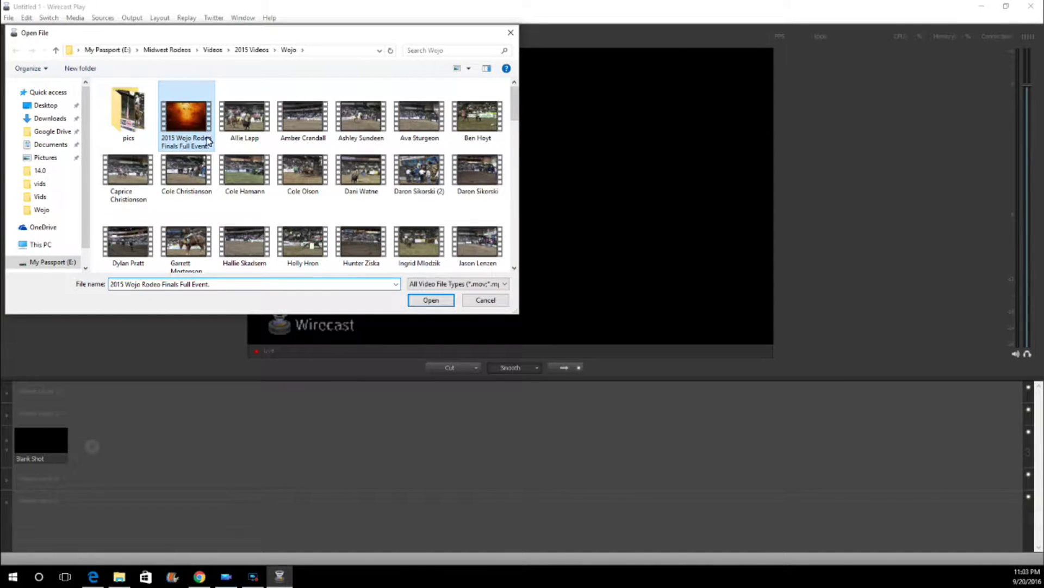
pyautogui.click(448, 302)
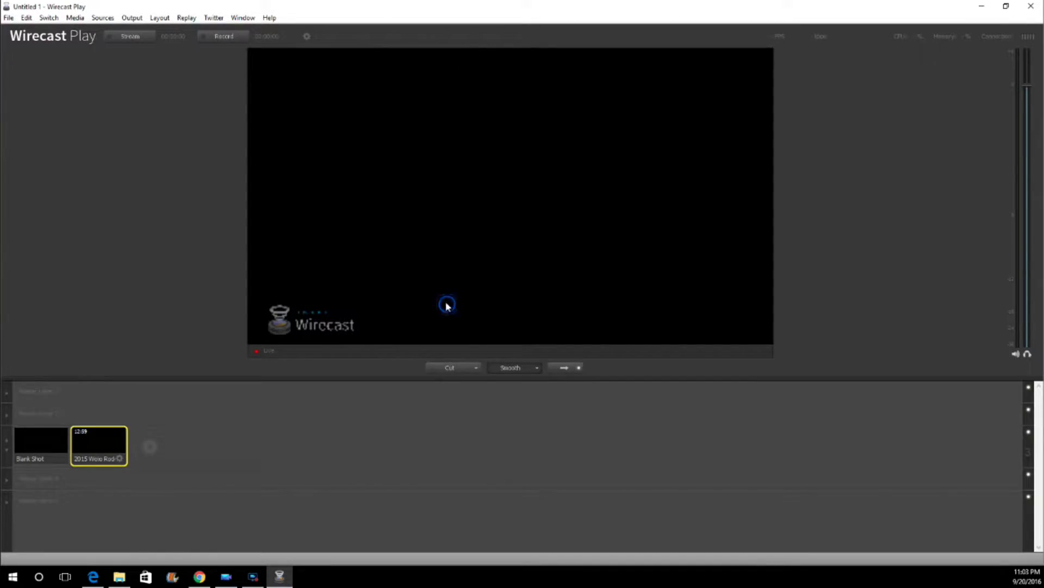
# Step: Test the 2015 Wojo video shot in the live output, ending with the Blank Shot live
pyautogui.click(44, 445)
pyautogui.click(105, 453)
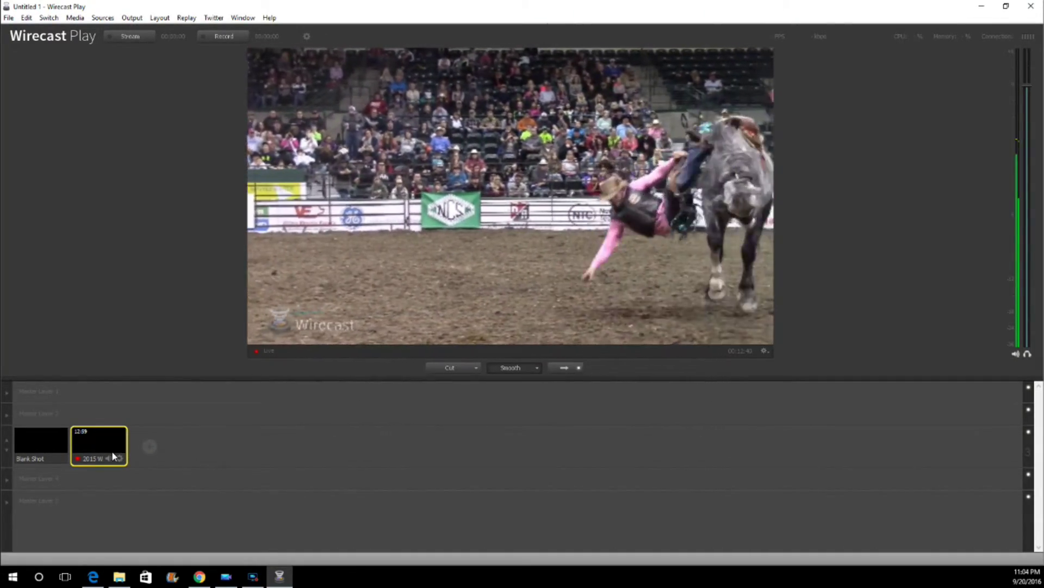
pyautogui.click(49, 439)
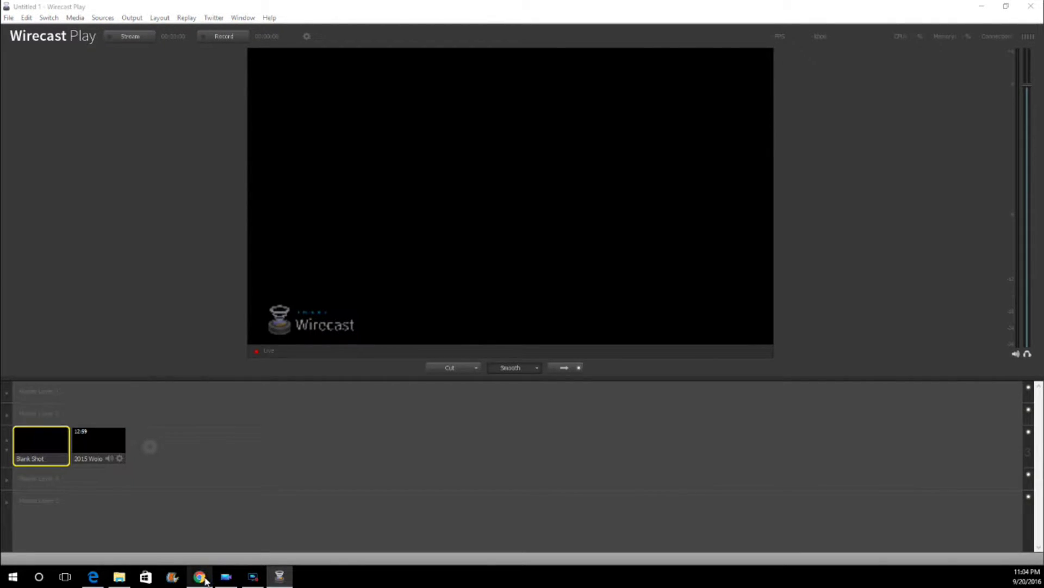
# Step: Switch to Chrome, keep Wirecast for YouTube as the Testing event's encoder, and save the ingestion settings
pyautogui.click(203, 578)
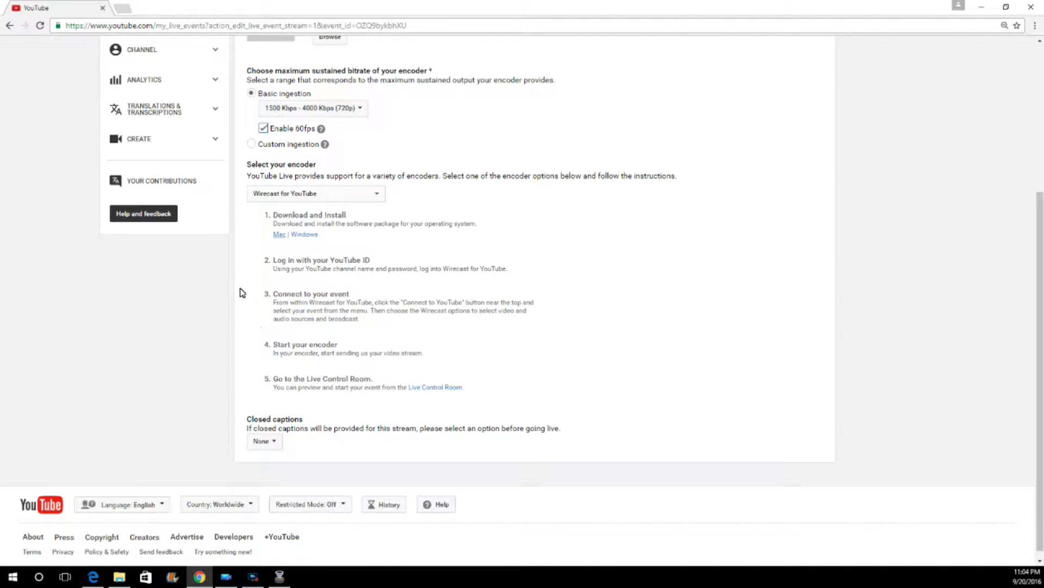
pyautogui.click(344, 200)
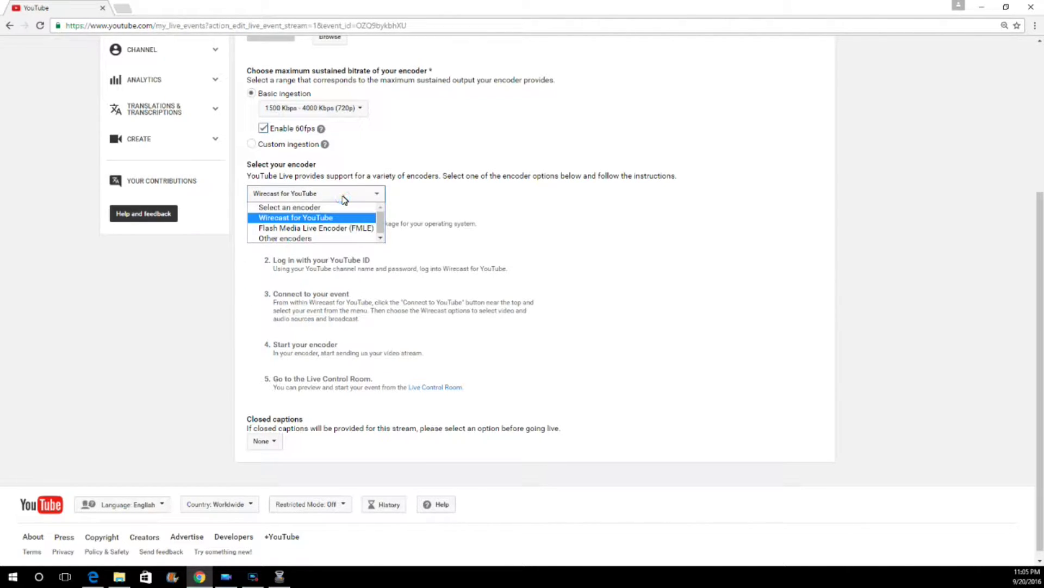
pyautogui.click(343, 198)
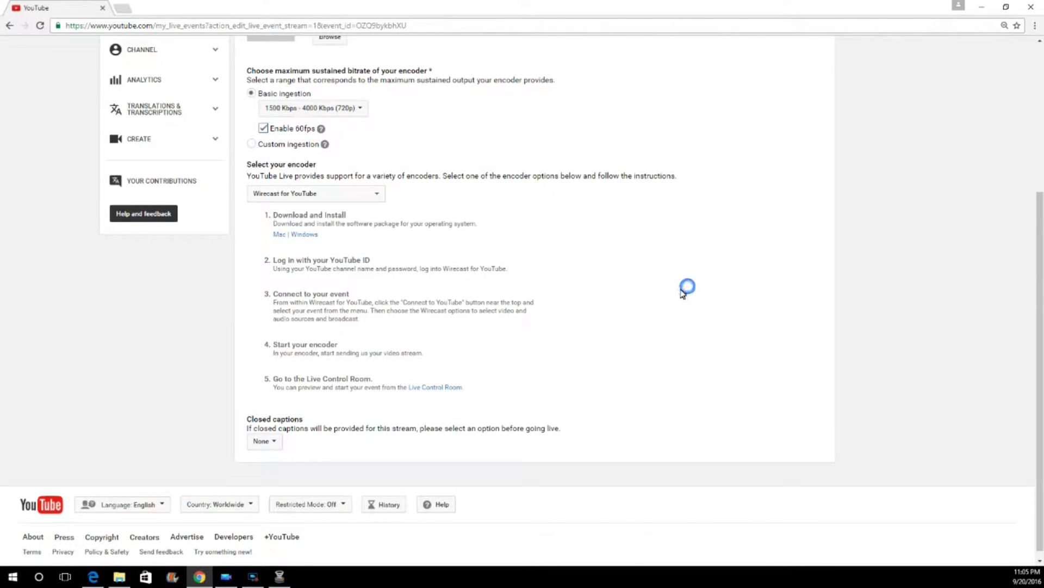
pyautogui.scroll(2, 687, 288)
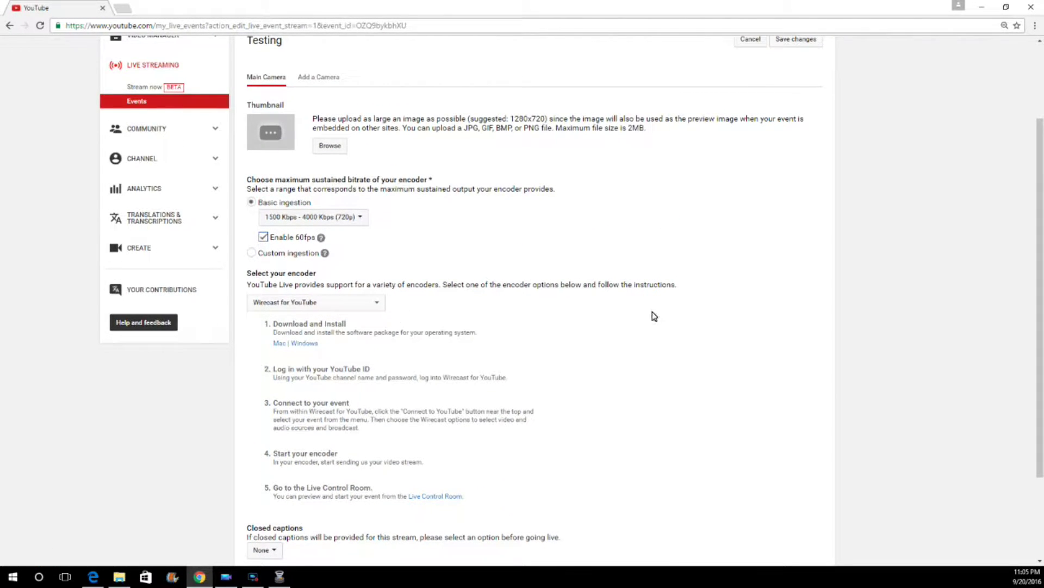
pyautogui.scroll(2, 656, 315)
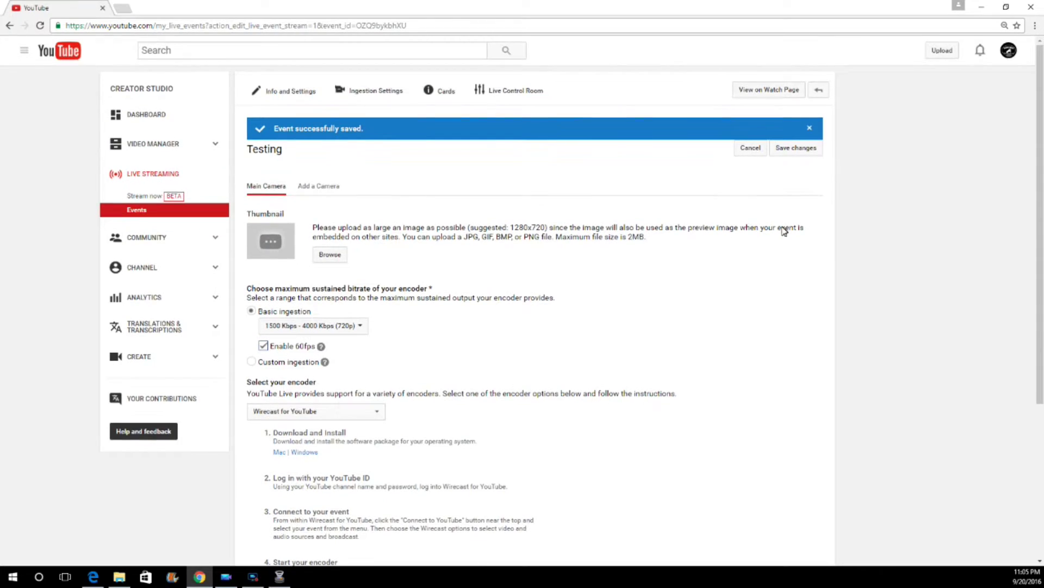
pyautogui.click(813, 149)
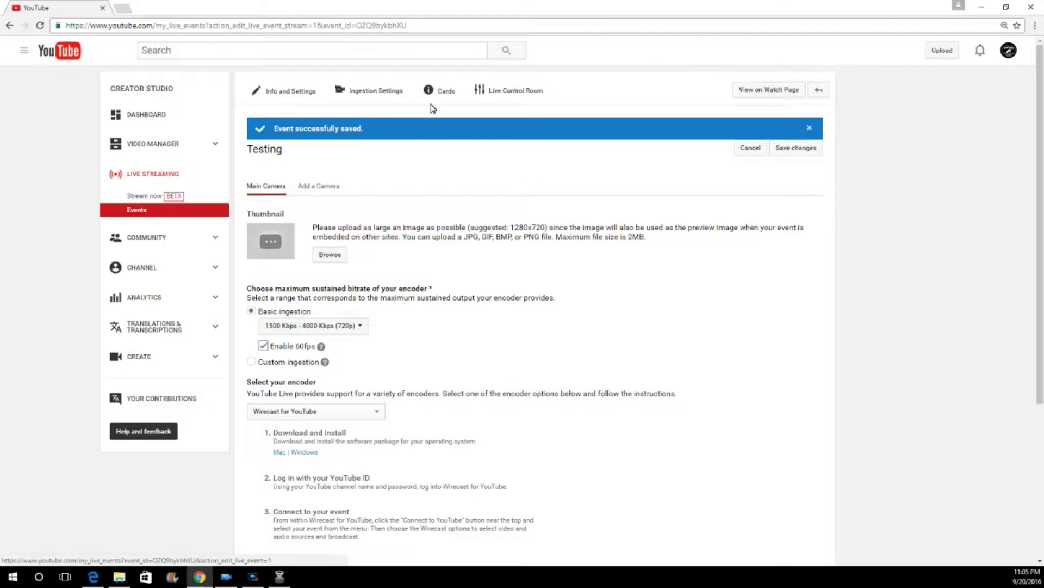
# Step: Open the Testing event's Live Control Room and dismiss the start point tip
pyautogui.click(527, 93)
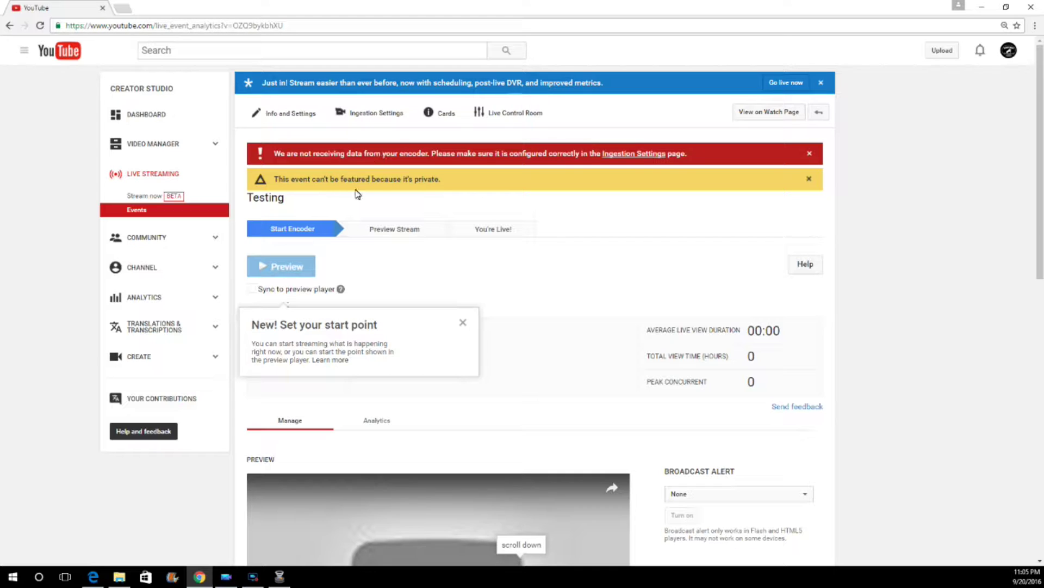
pyautogui.moveTo(320, 152); pyautogui.dragTo(454, 154)
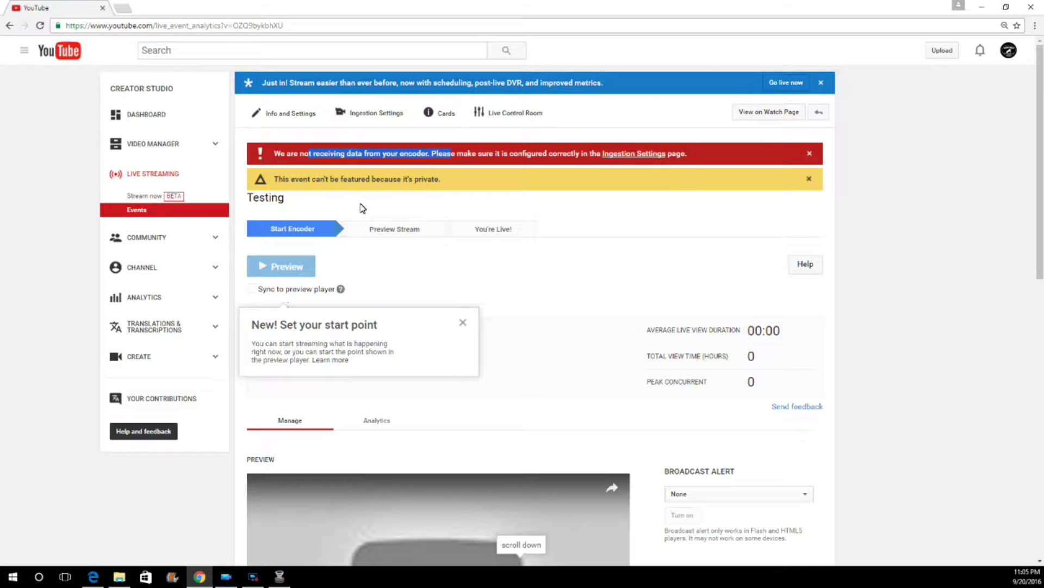
pyautogui.click(463, 322)
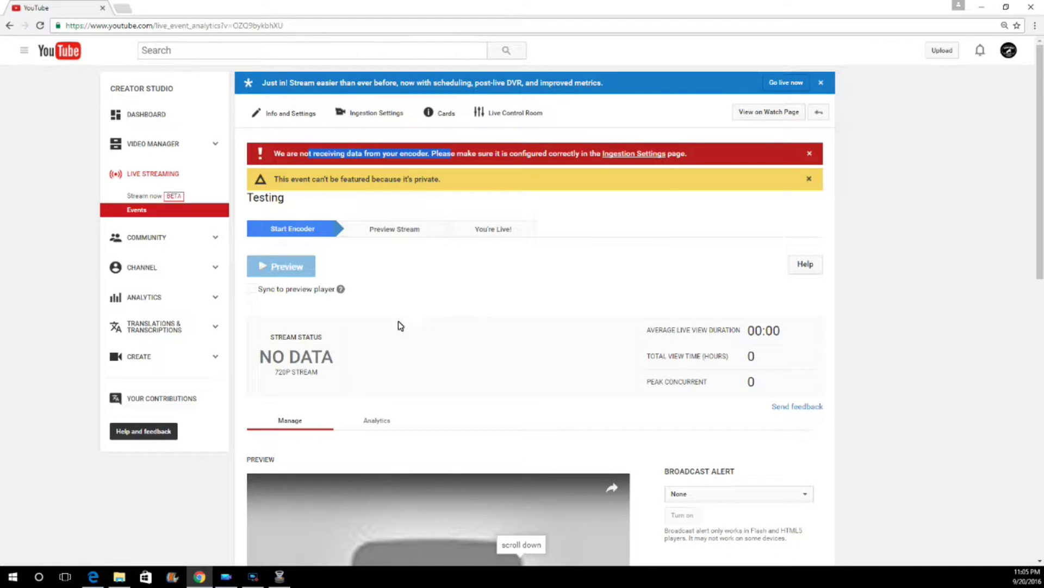
# Step: Arrange the Wirecast and Chrome windows side by side, with the Live Control Room beside the Wirecast output
pyautogui.click(278, 578)
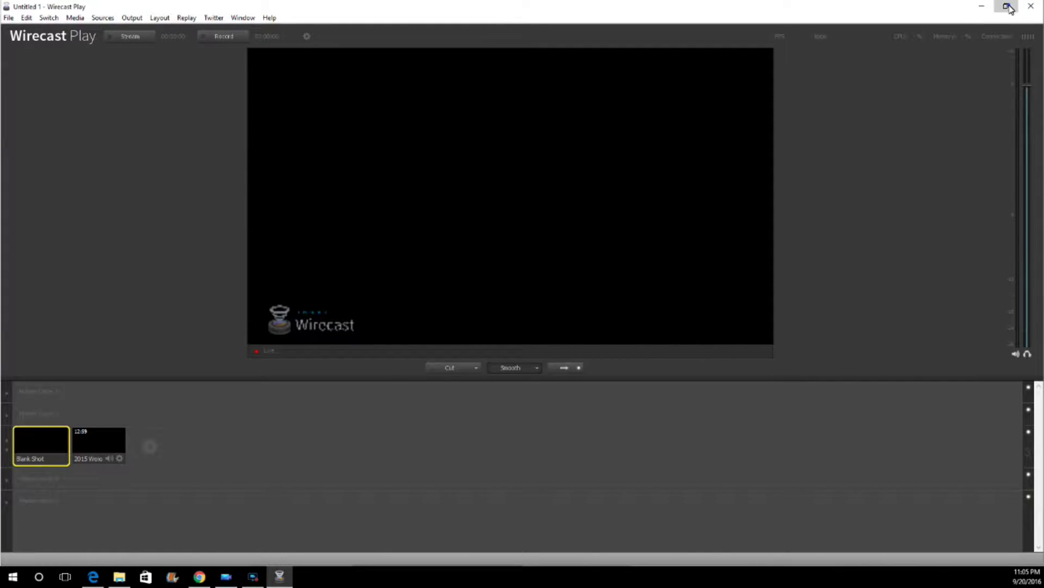
pyautogui.click(1008, 8)
pyautogui.moveTo(601, 44); pyautogui.dragTo(876, 85)
pyautogui.click(1008, 9)
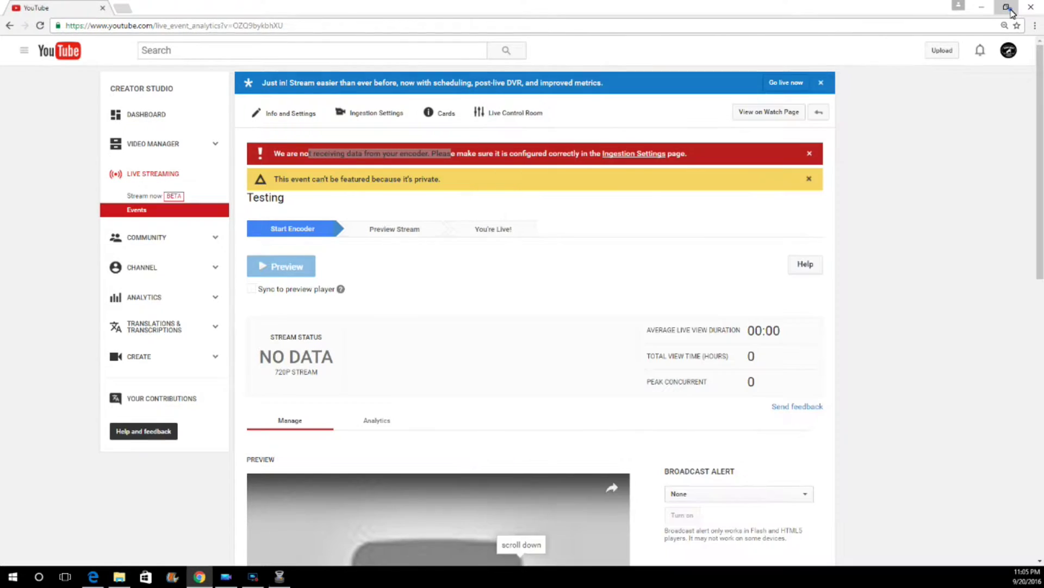
pyautogui.click(1008, 8)
pyautogui.moveTo(793, 42); pyautogui.dragTo(414, 96)
pyautogui.moveTo(670, 94); pyautogui.dragTo(707, 88)
pyautogui.moveTo(474, 93); pyautogui.dragTo(461, 94)
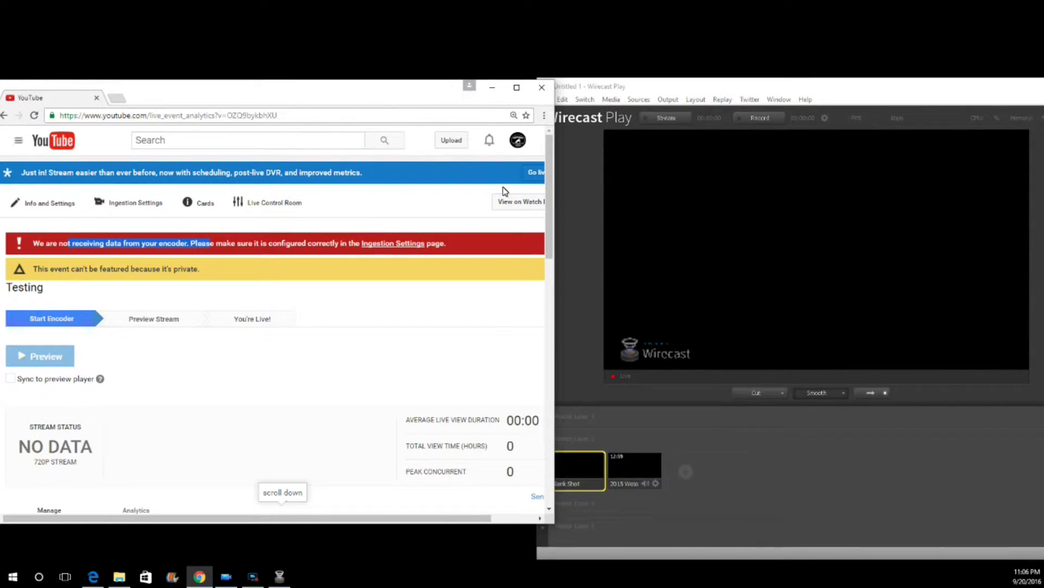
pyautogui.doubleClick(378, 81)
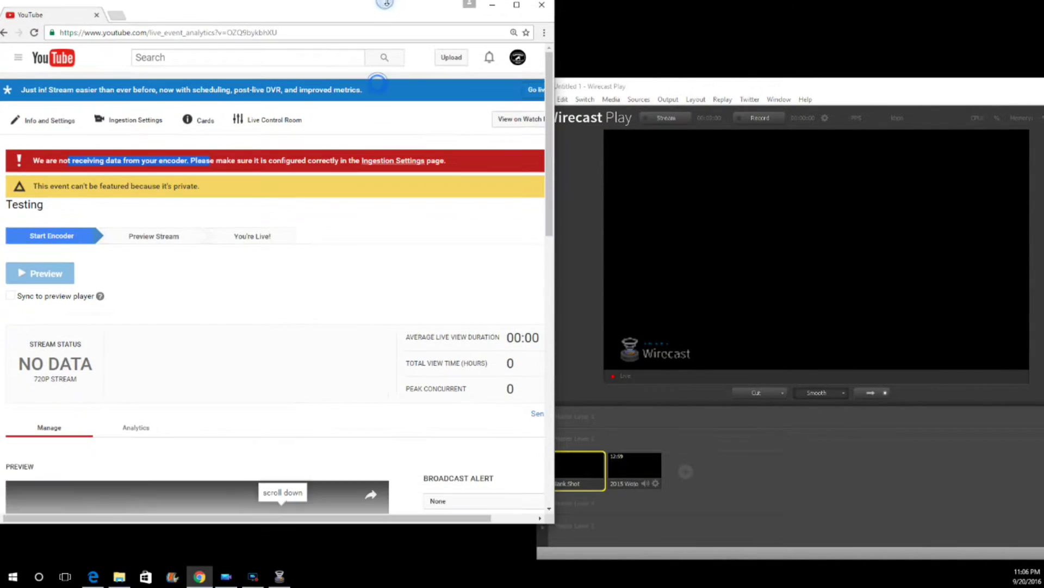
pyautogui.moveTo(808, 82); pyautogui.dragTo(794, 4)
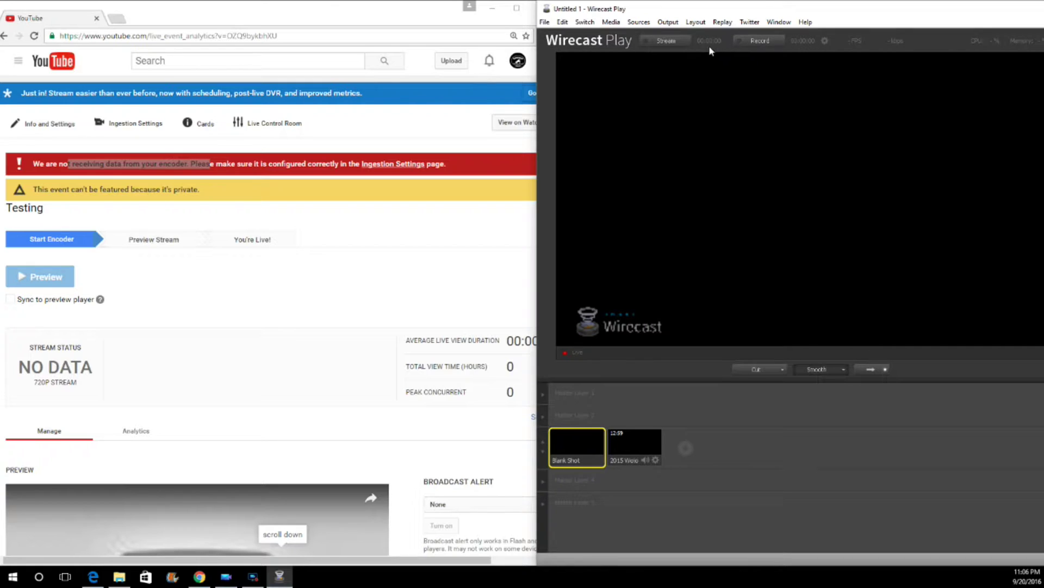
# Step: Start streaming from Wirecast and start the Testing event's stream preview in YouTube, confirming the preview
pyautogui.click(670, 42)
pyautogui.click(363, 270)
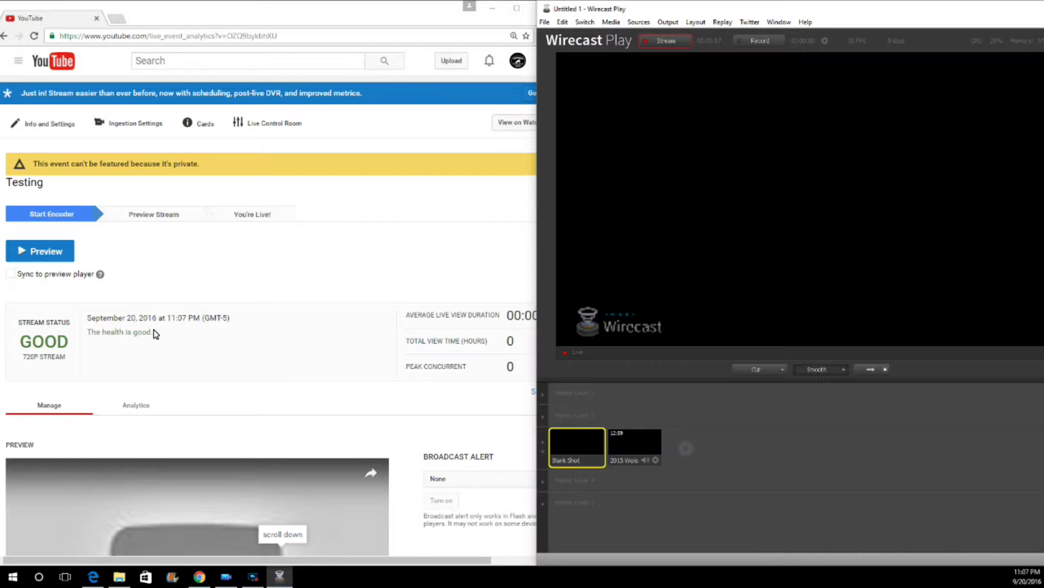
pyautogui.click(63, 261)
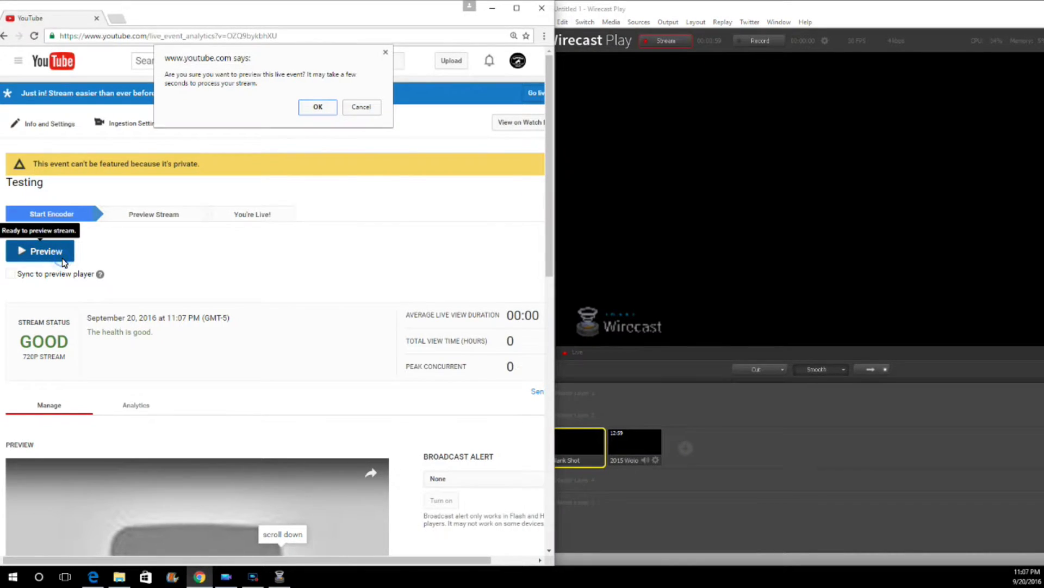
pyautogui.click(321, 107)
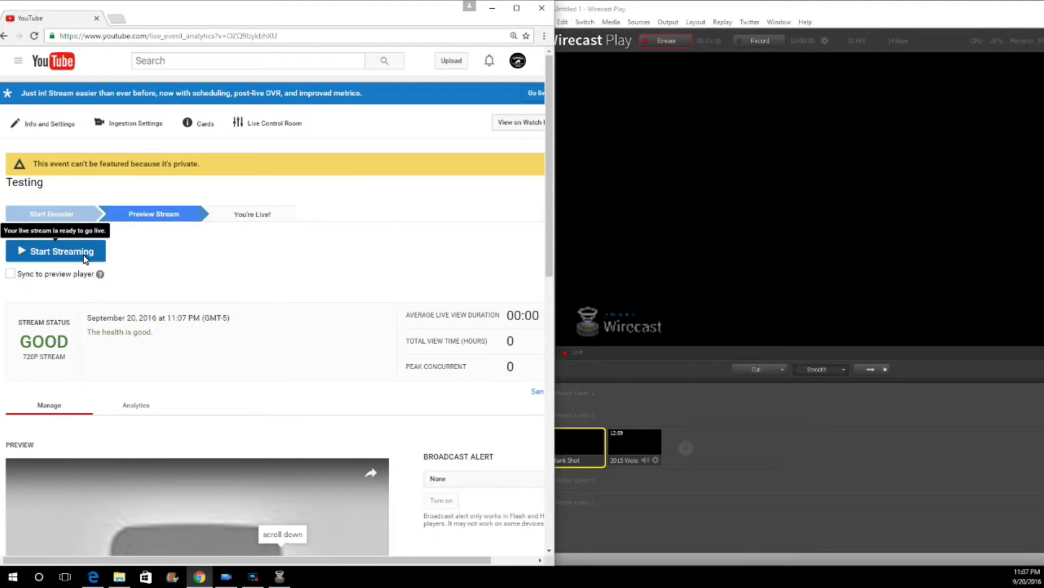
# Step: Take the Testing event live on YouTube, confirm the start of streaming, and return to the Wirecast window
pyautogui.click(79, 259)
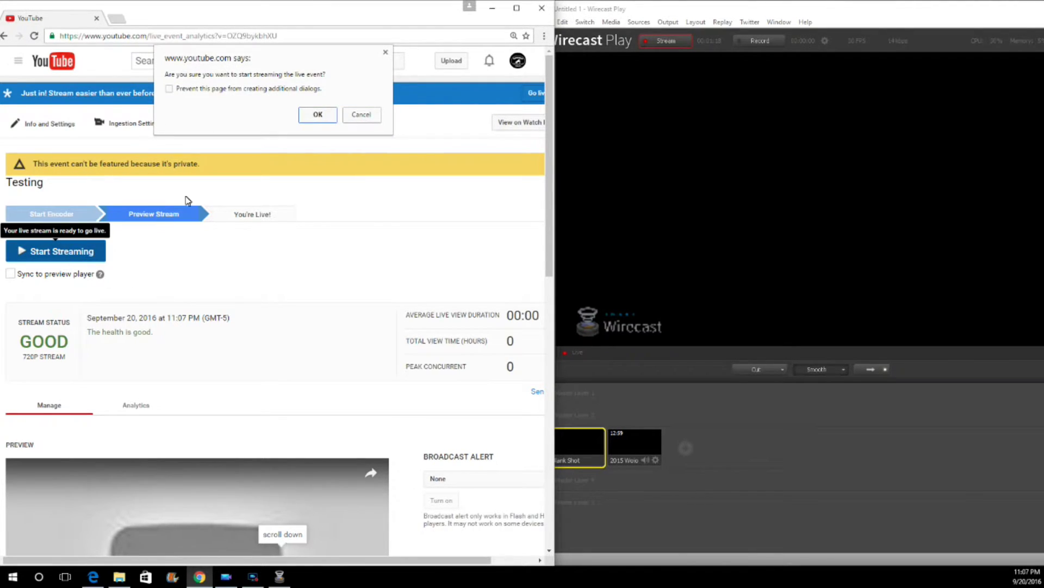
pyautogui.click(318, 114)
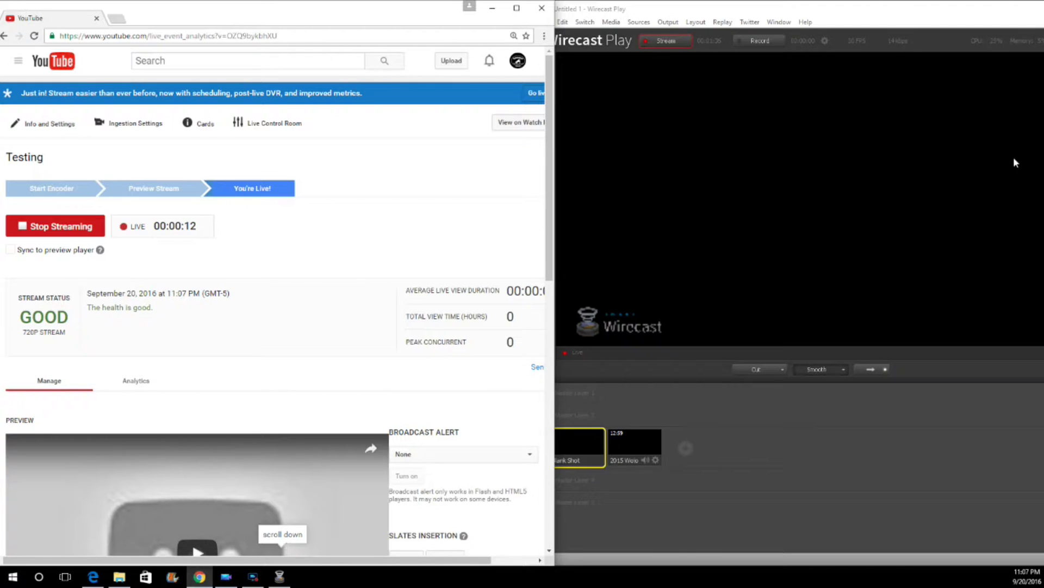
pyautogui.click(835, 63)
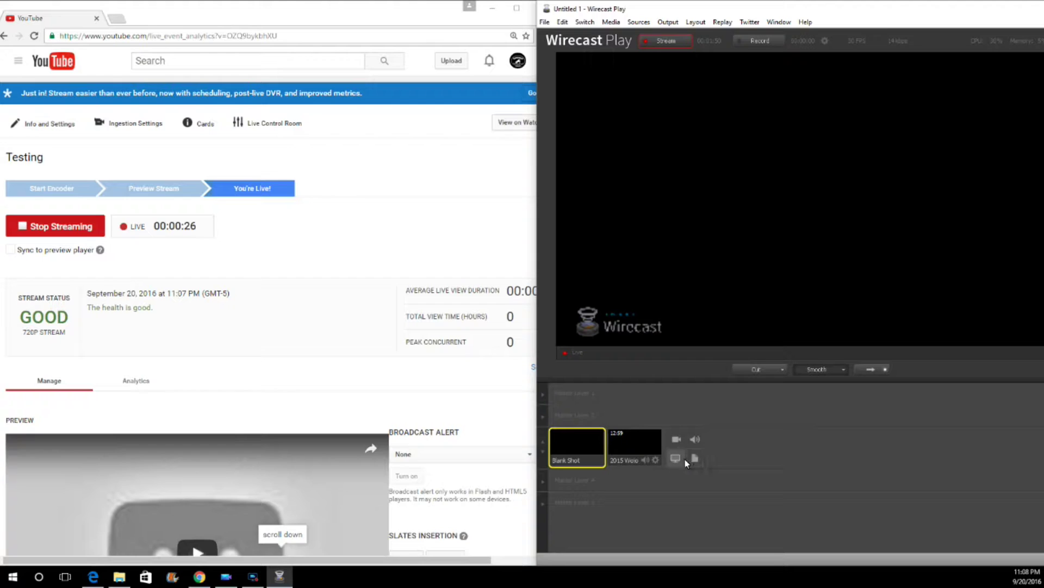
# Step: Add the Modified picture from the Downloads folder as a new shot and put it live
pyautogui.click(698, 457)
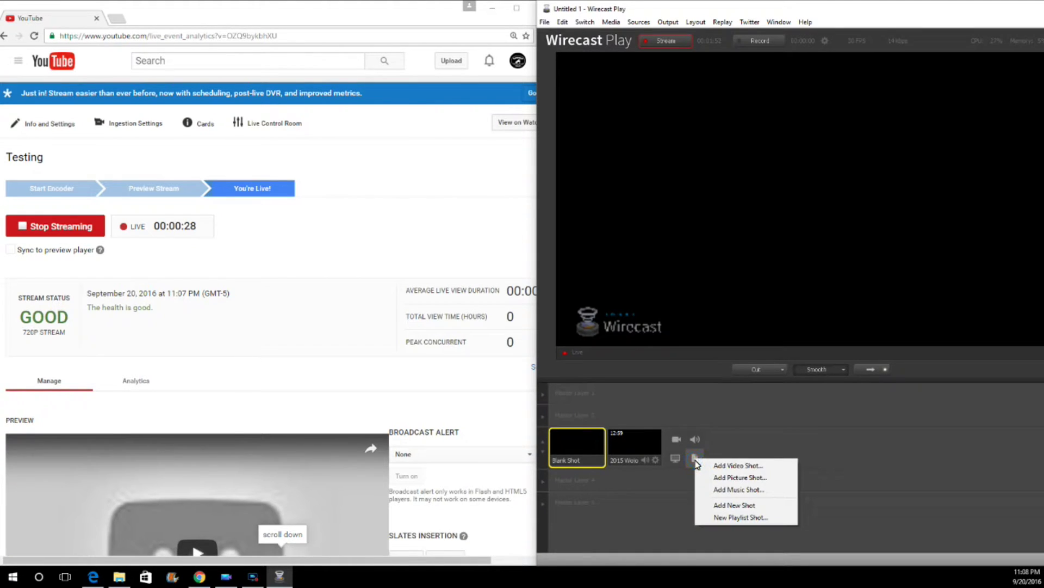
pyautogui.click(719, 477)
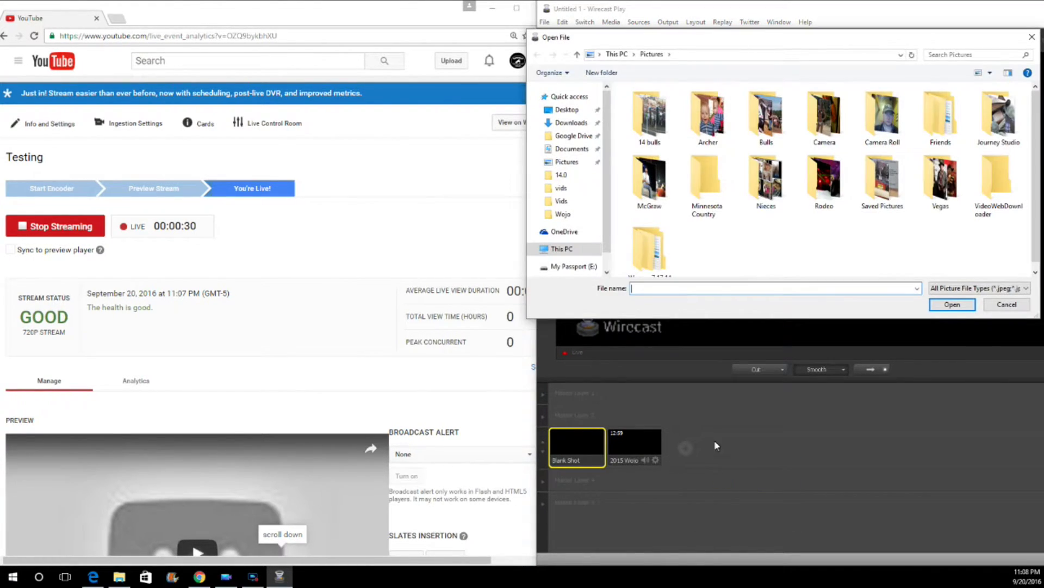
pyautogui.click(572, 123)
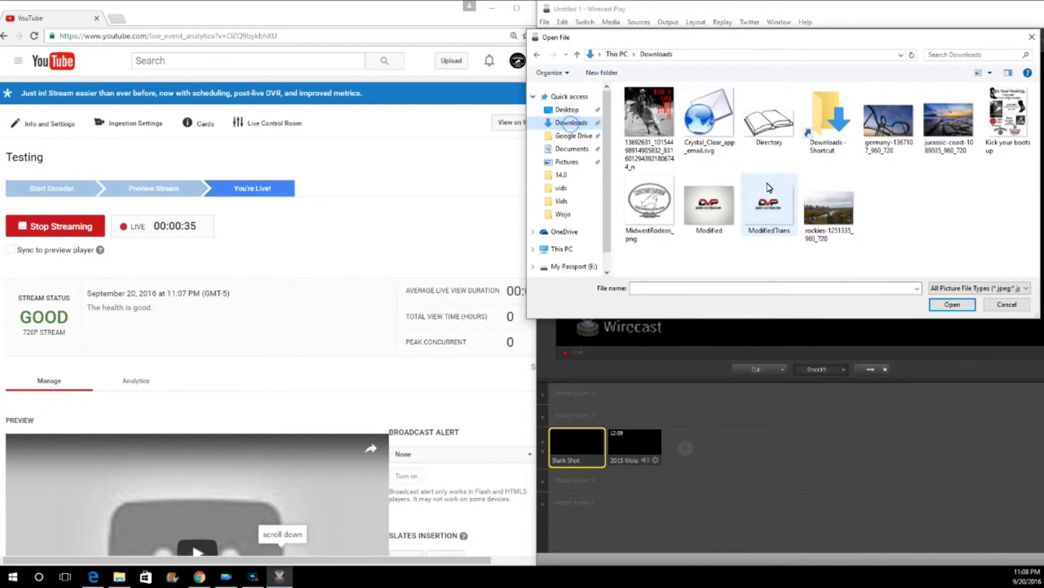
pyautogui.click(714, 217)
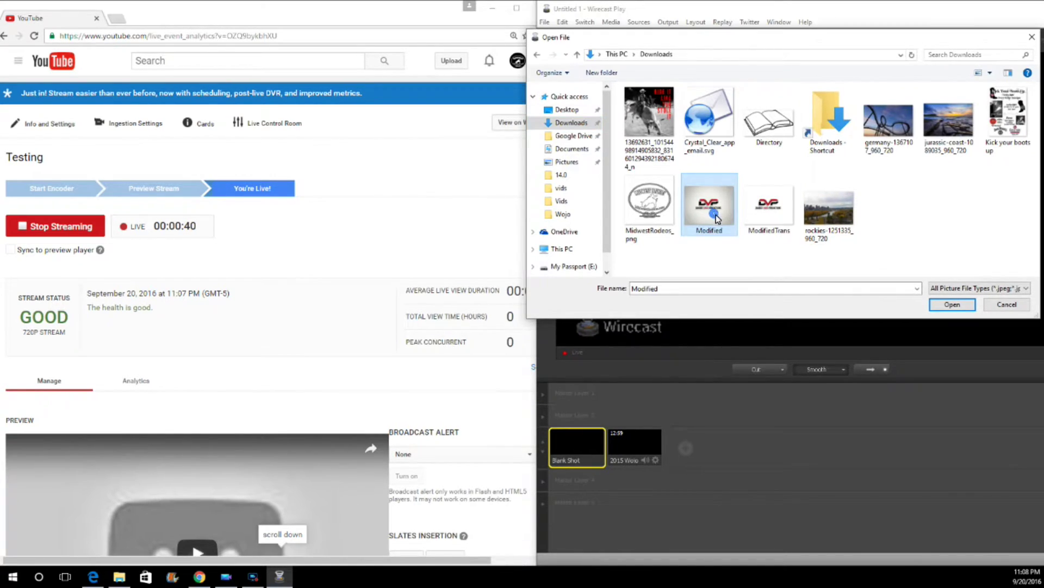
pyautogui.click(954, 304)
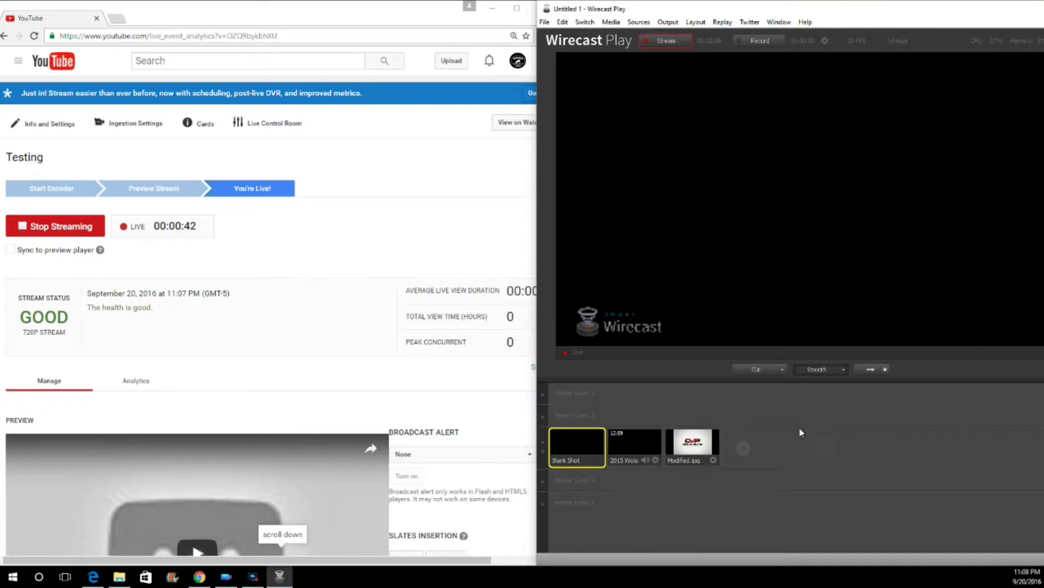
pyautogui.click(697, 449)
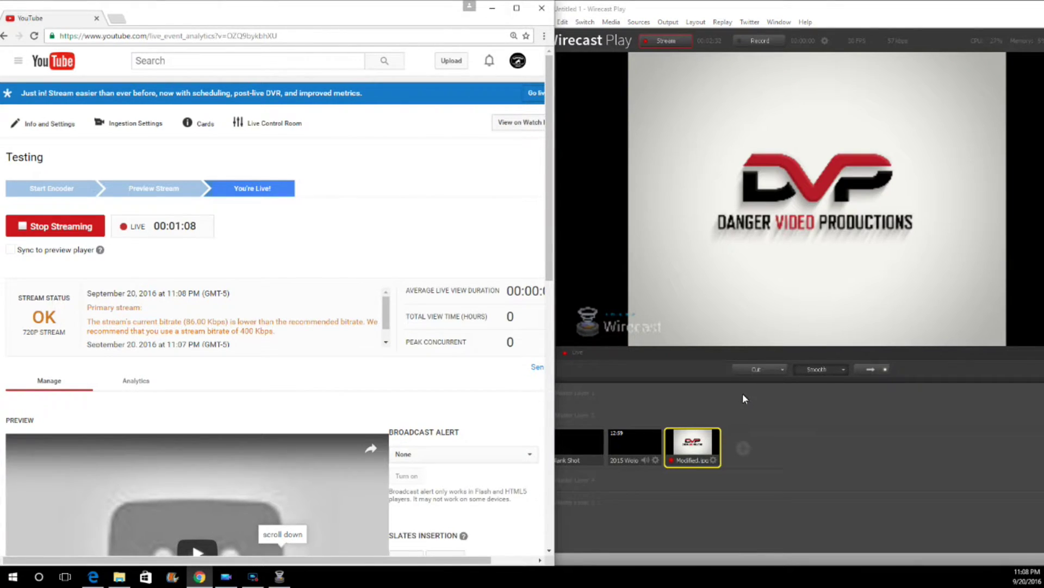
# Step: Switch the live output to the 2015 video shot and play the Testing event's stream preview on YouTube
pyautogui.click(629, 443)
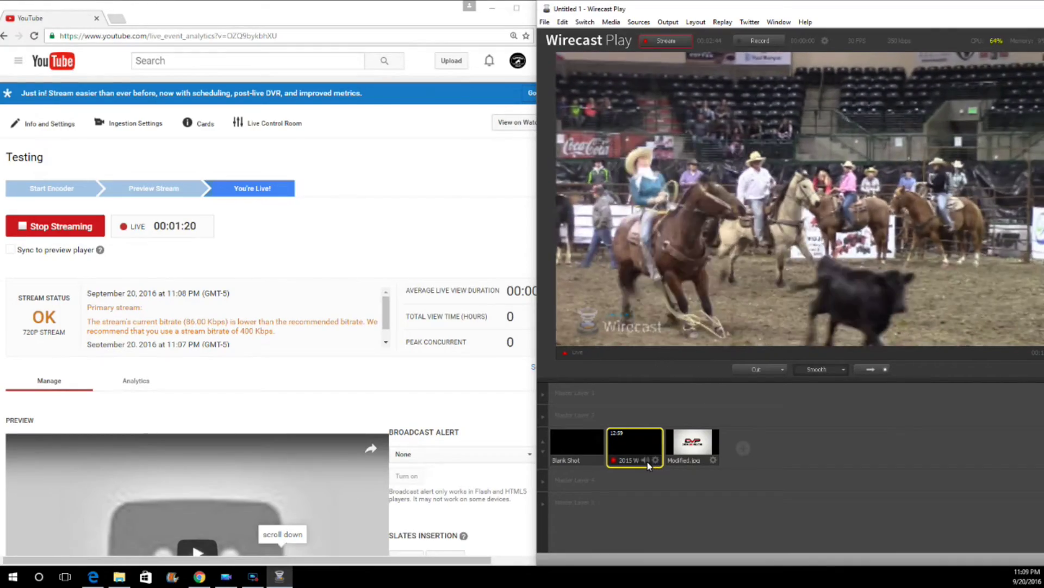
pyautogui.click(646, 460)
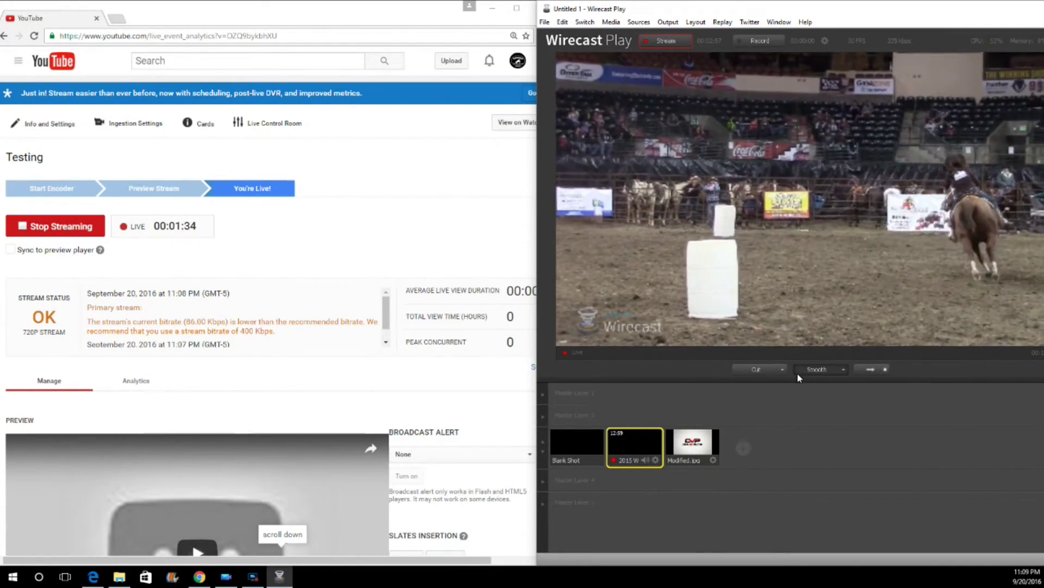
pyautogui.scroll(-1, 301, 413)
pyautogui.scroll(-10, 301, 413)
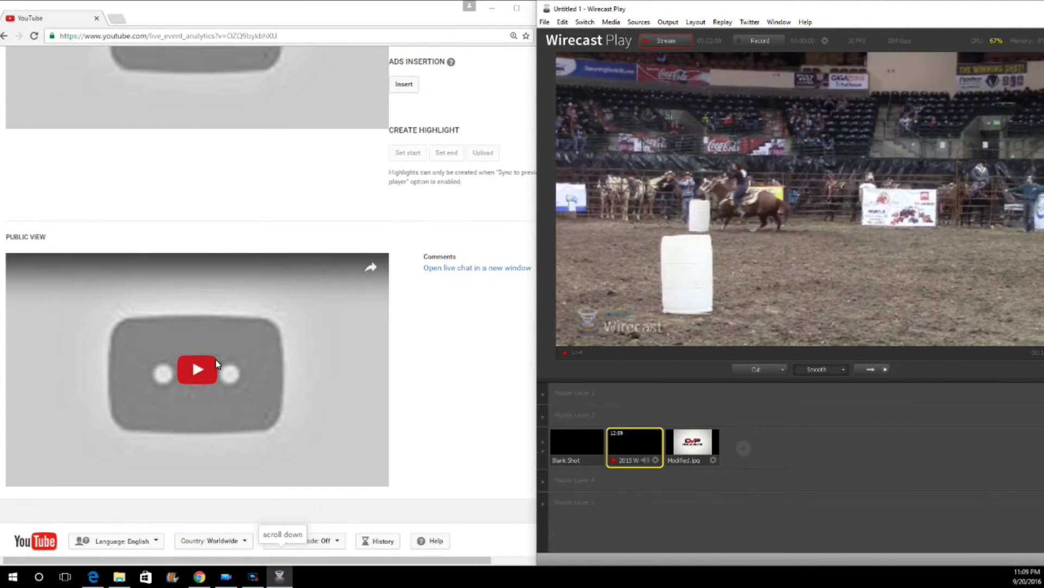
pyautogui.scroll(6, 215, 357)
pyautogui.click(190, 335)
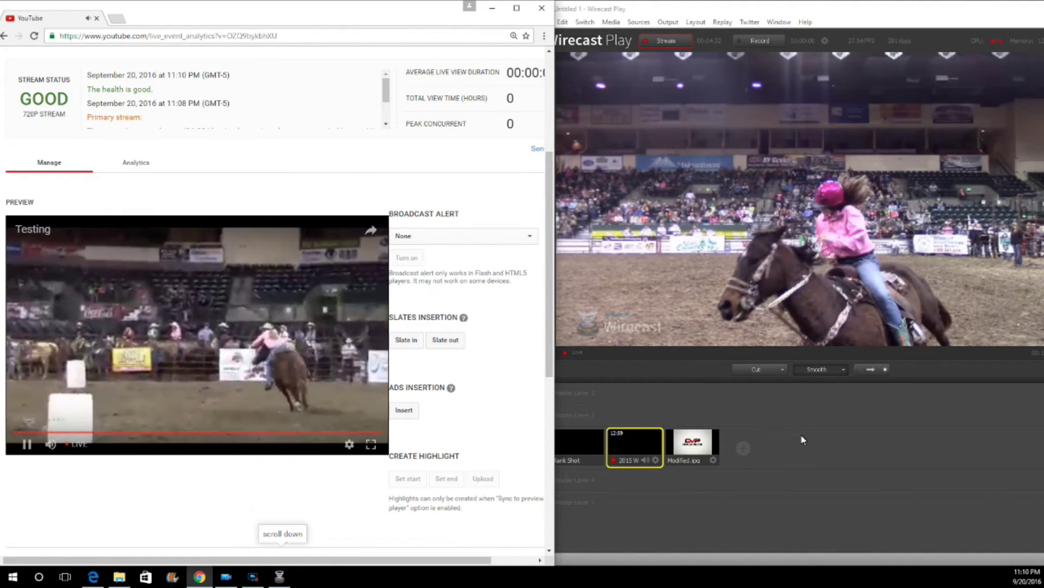
# Step: Switch the live output back to the Modified picture shot and stop the Testing event's streaming on YouTube, confirming the stop
pyautogui.click(699, 445)
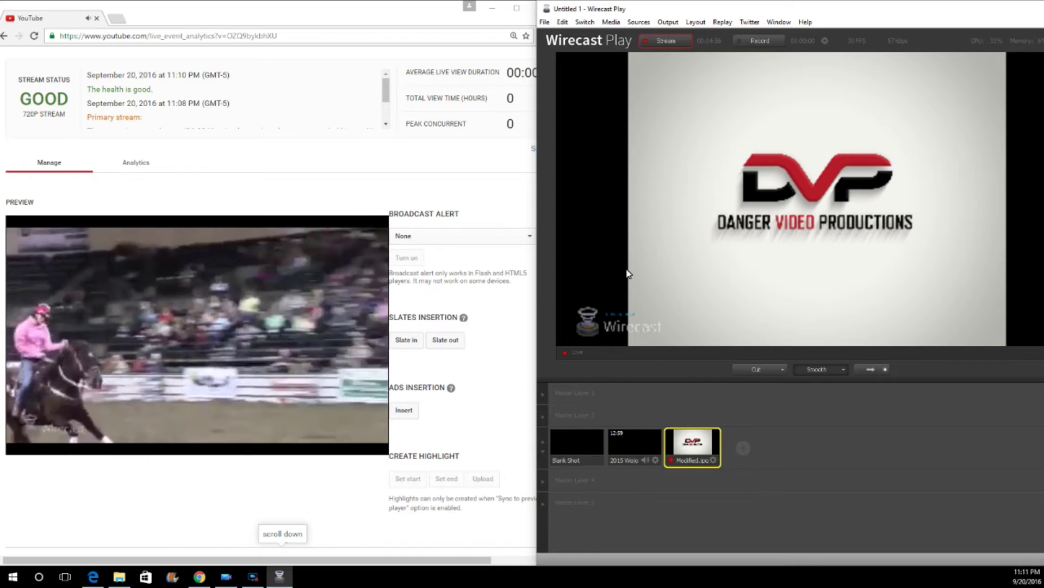
pyautogui.scroll(4, 272, 245)
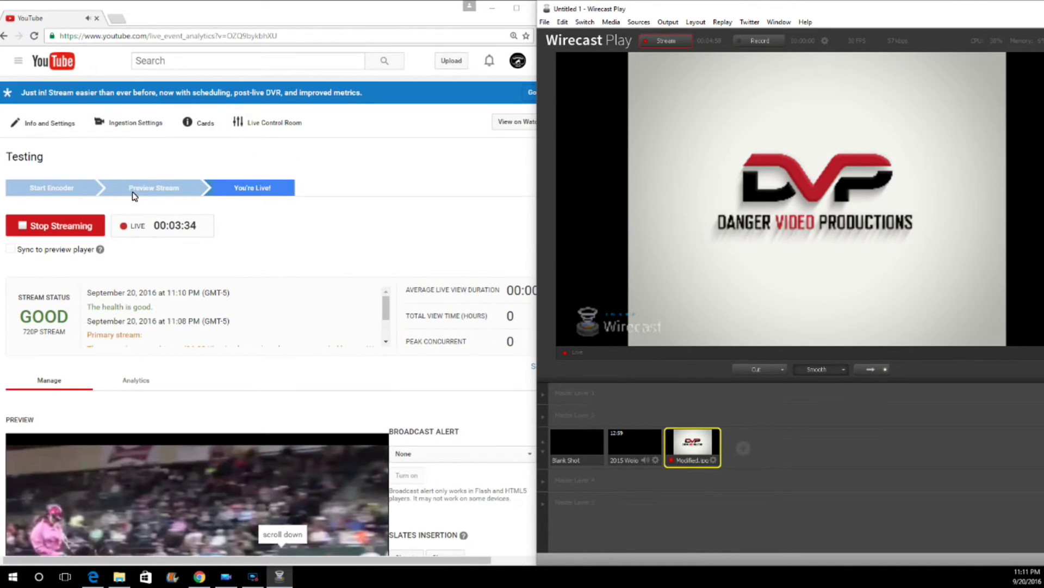
pyautogui.click(57, 228)
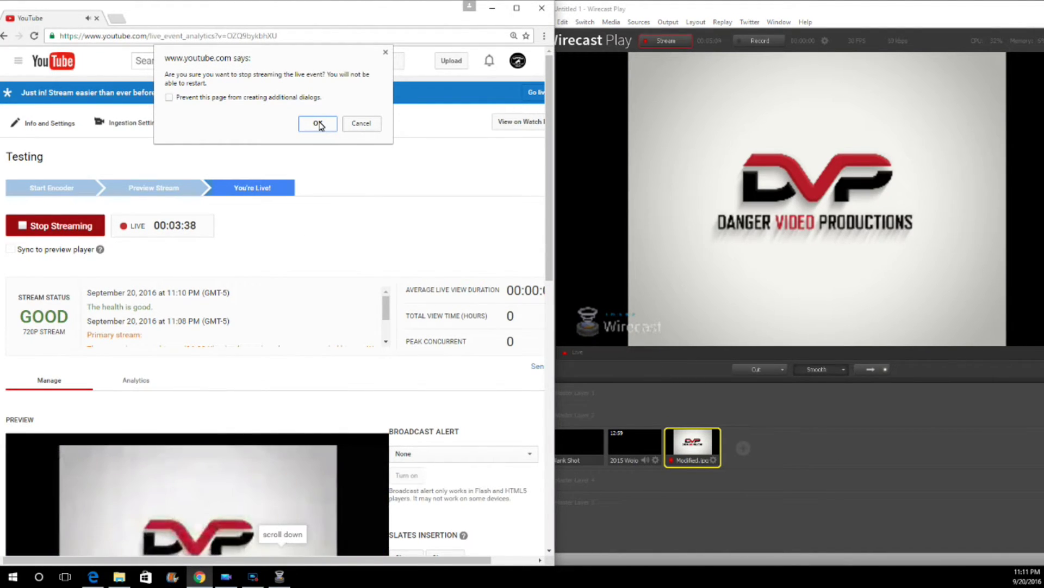
pyautogui.click(320, 128)
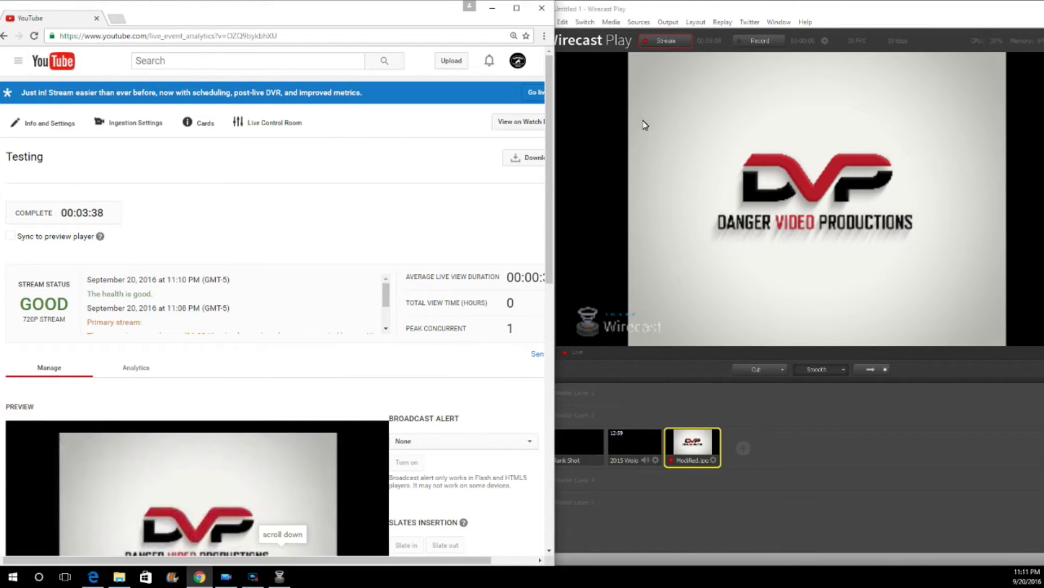
# Step: Stop streaming from Wirecast and maximize the Chrome window with the Live Control Room
pyautogui.click(612, 79)
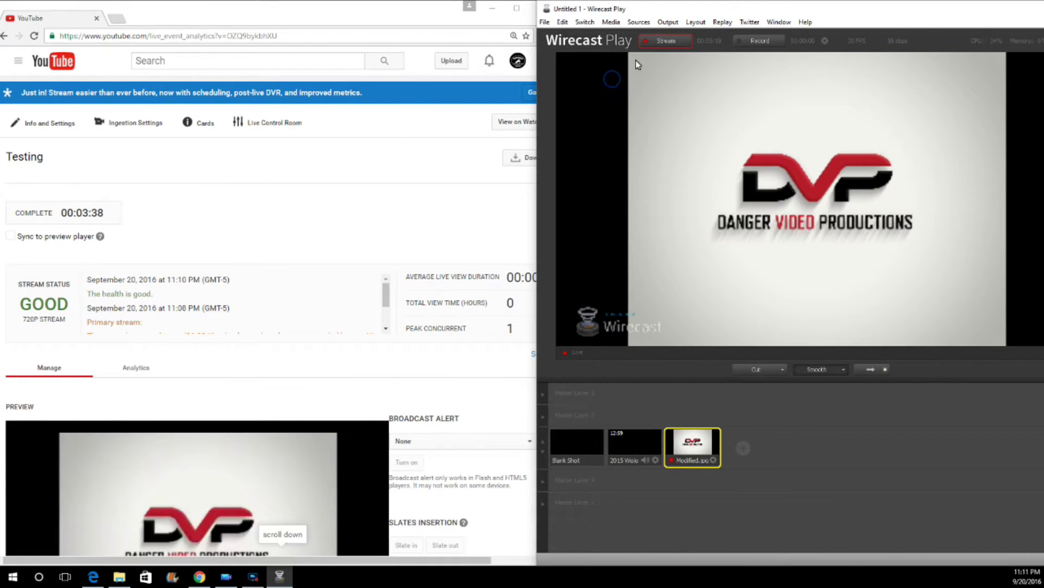
pyautogui.click(654, 43)
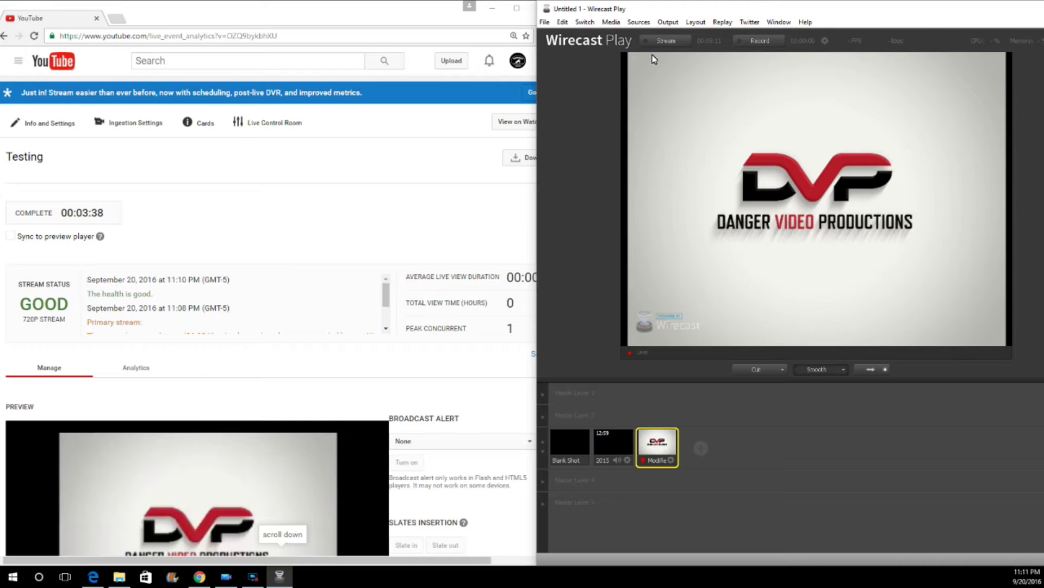
pyautogui.click(364, 12)
pyautogui.moveTo(364, 12); pyautogui.dragTo(334, 51)
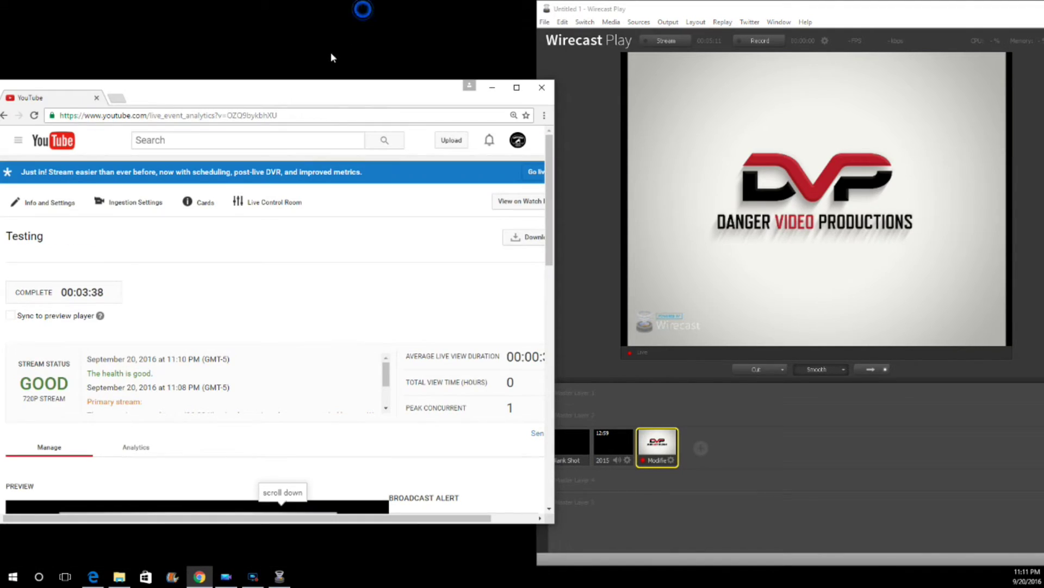
pyautogui.doubleClick(342, 99)
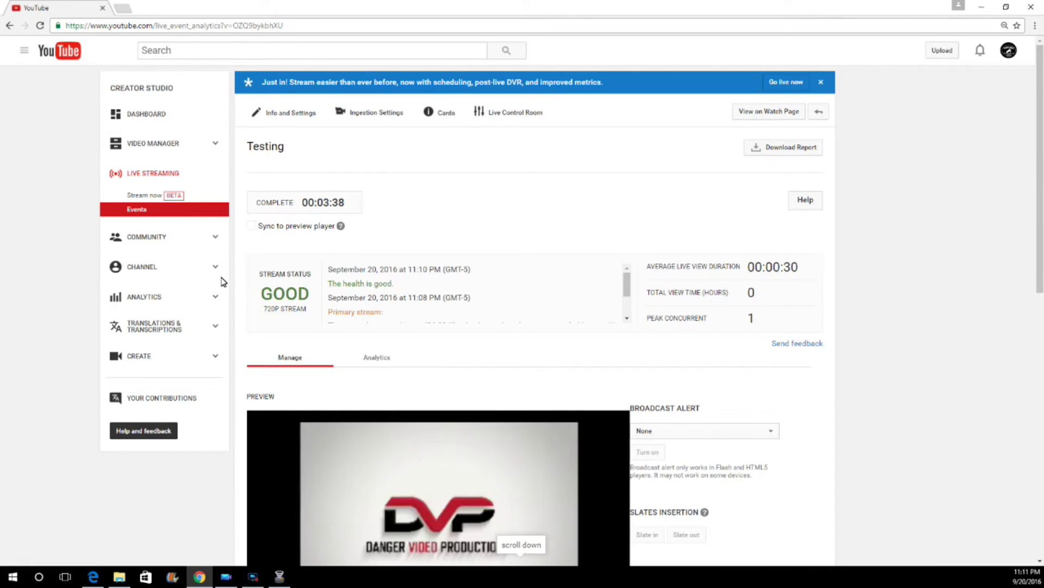
# Step: Examine the completed event's duration, average live view duration, total view time, peak concurrent viewers and preview section
pyautogui.moveTo(324, 205); pyautogui.dragTo(303, 205)
pyautogui.click(599, 233)
pyautogui.click(786, 271)
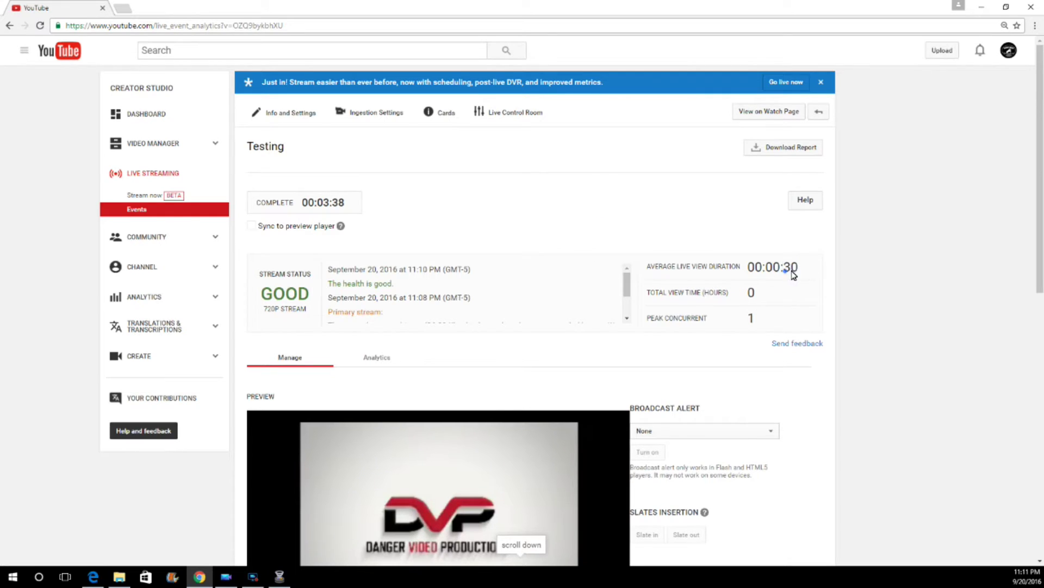
pyautogui.click(756, 297)
pyautogui.doubleClick(749, 292)
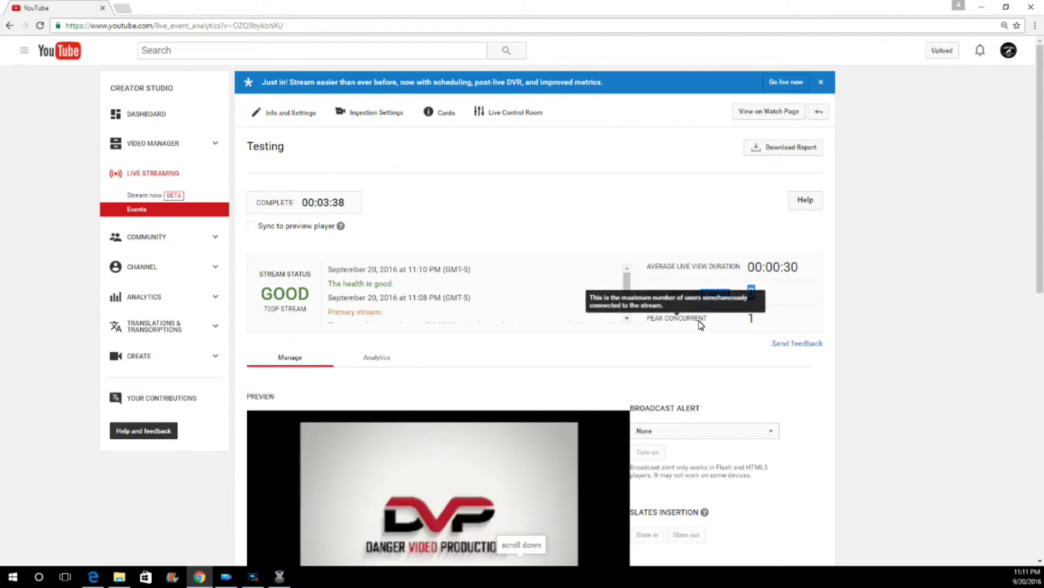
pyautogui.moveTo(738, 321); pyautogui.dragTo(772, 321)
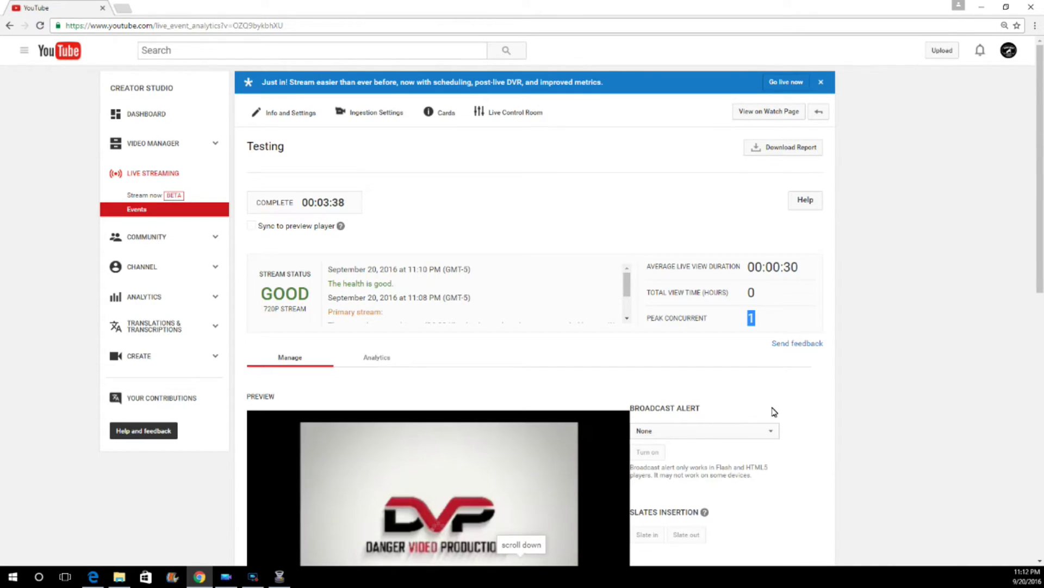
pyautogui.scroll(-5, 774, 412)
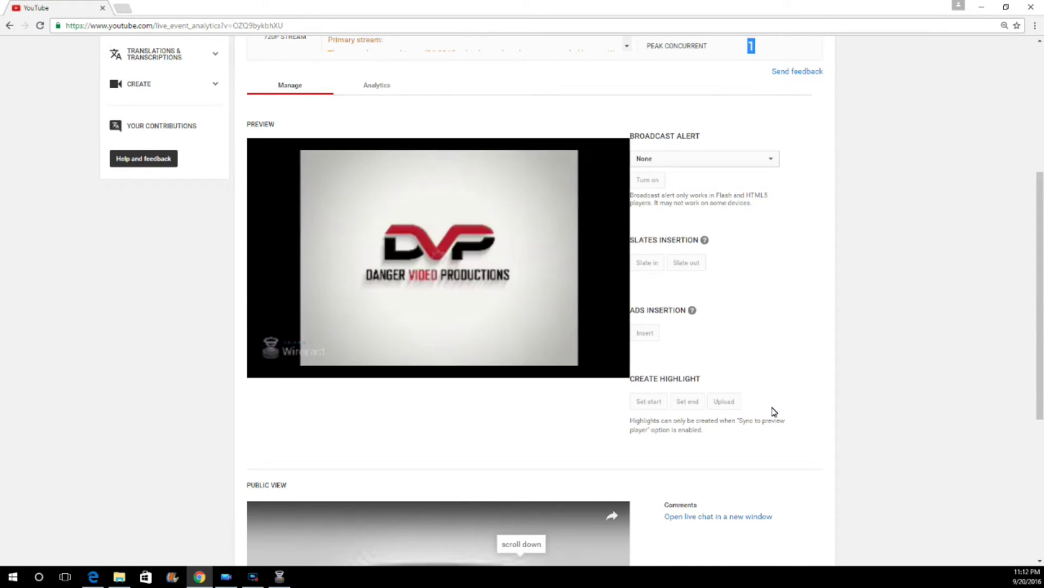